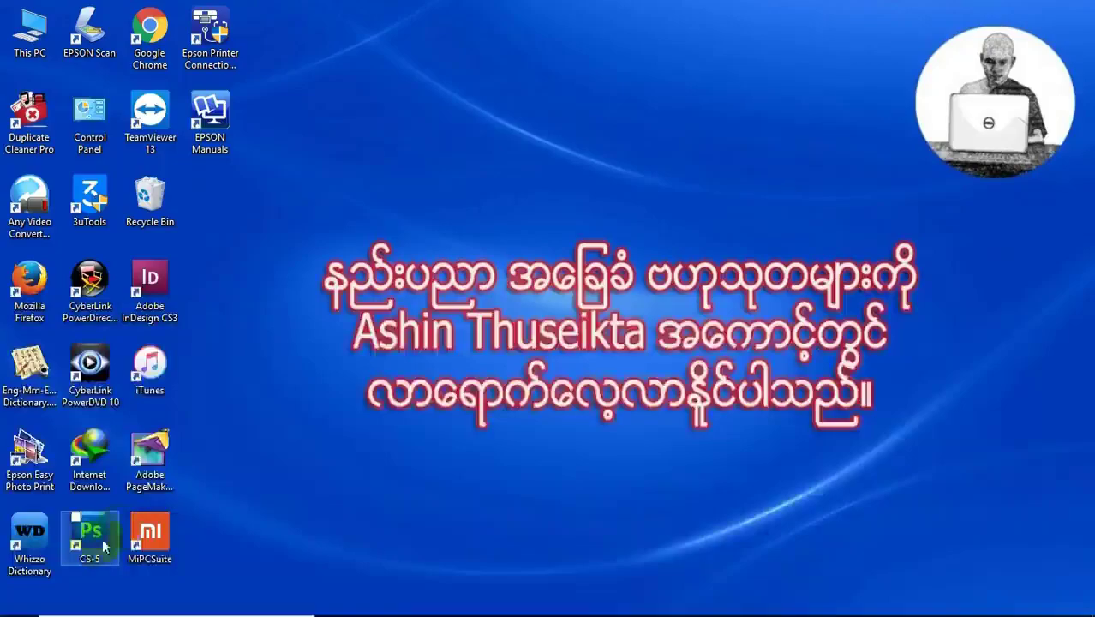
Step: Launch Photoshop CS5 from its Windows desktop shortcut
{"action": "left_click", "coordinate": [94, 550]}
{"action": "double_click", "coordinate": [94, 550]}
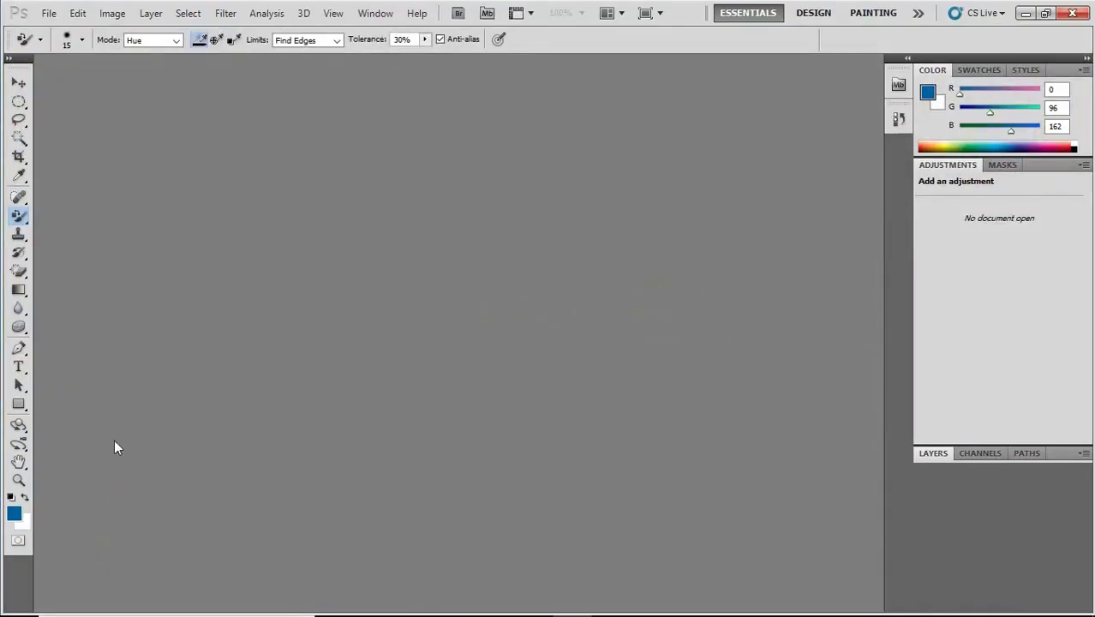
Step: Open the beach boat photo AshinThuseikta - Copy.jpg from drive D:
{"action": "left_click", "coordinate": [49, 15]}
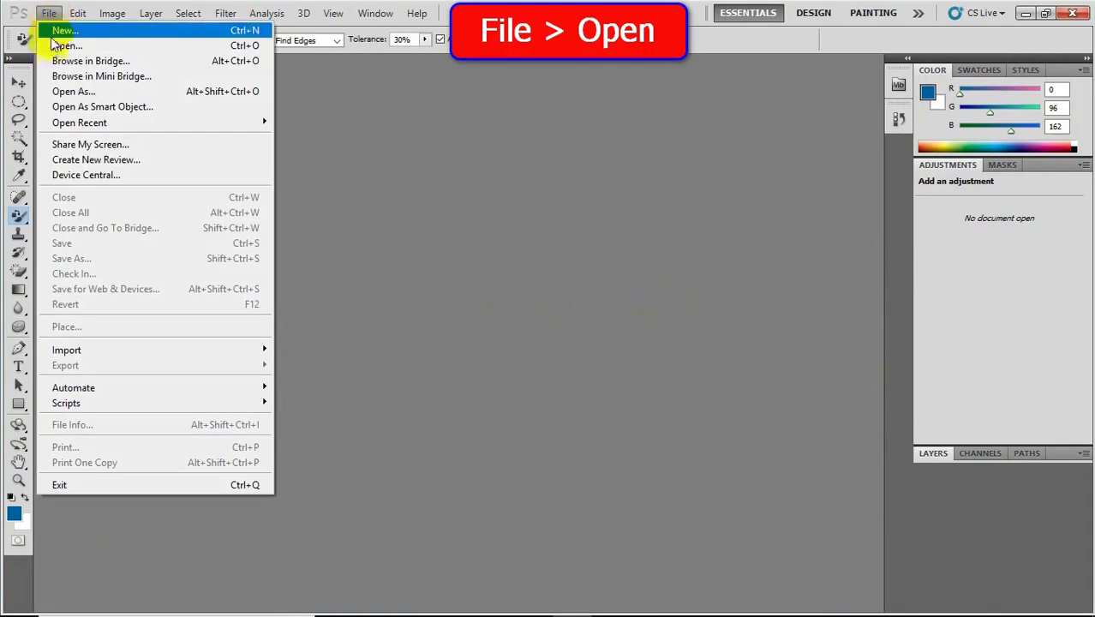
{"action": "left_click", "coordinate": [56, 46]}
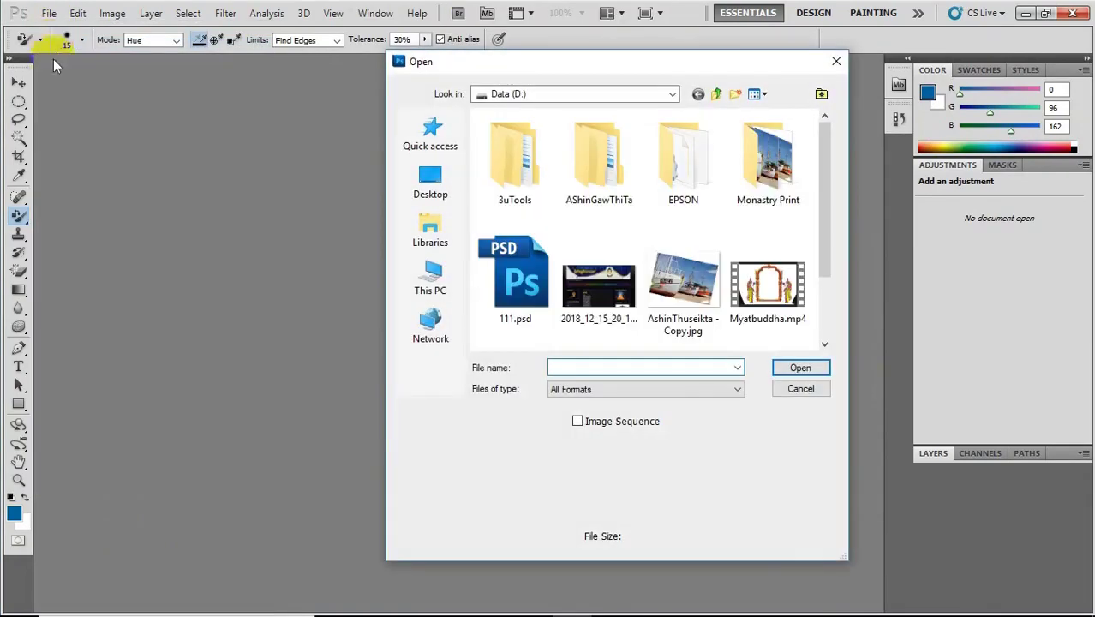
{"action": "left_click", "coordinate": [683, 283]}
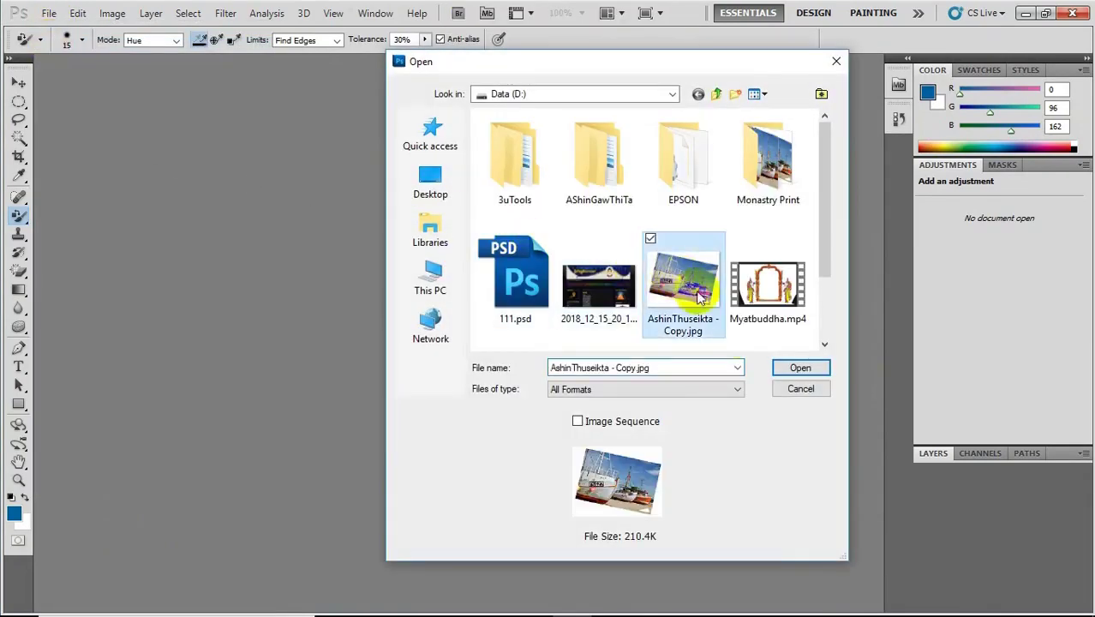
{"action": "left_click", "coordinate": [793, 368]}
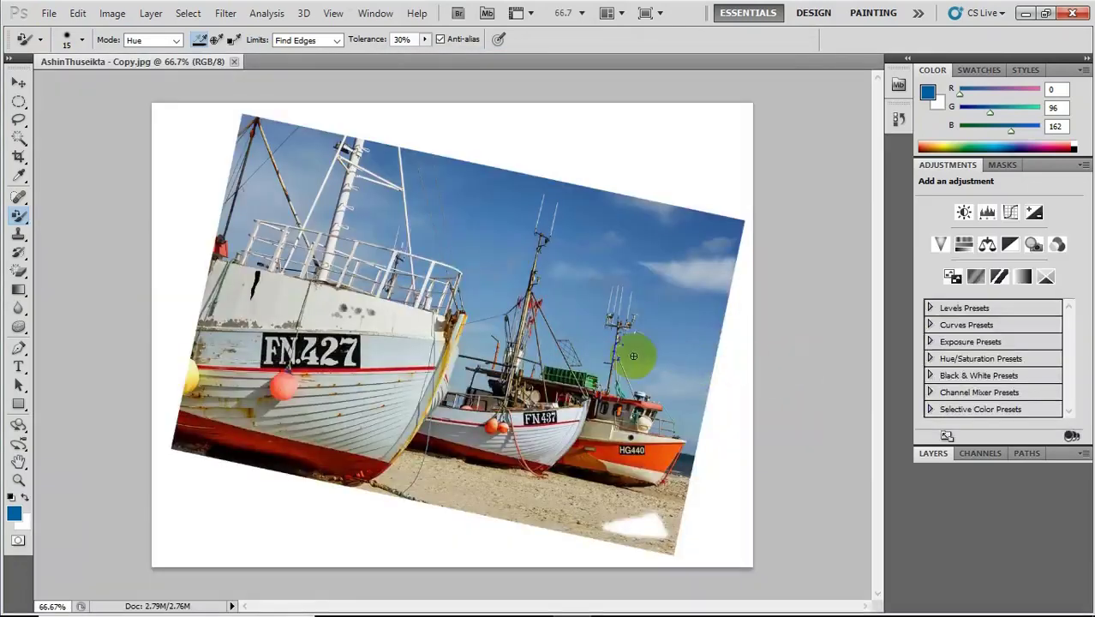
Step: Undo the trial blue stroke on the mast and select the Ruler Tool
{"action": "left_click_drag", "start_coordinate": [511, 367], "coordinate": [495, 358]}
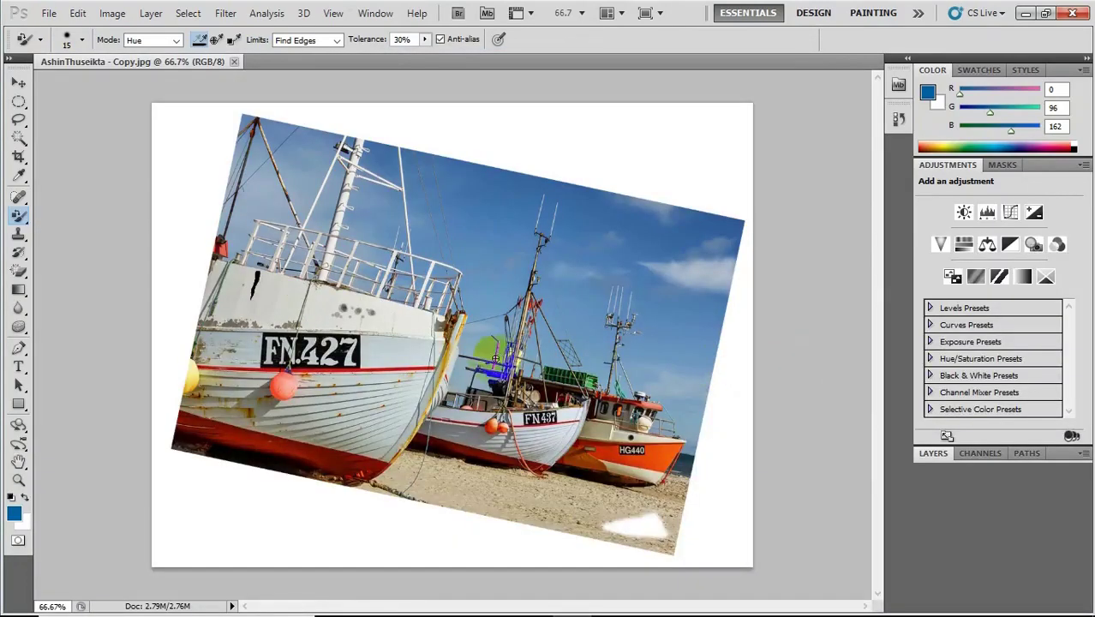
{"action": "key", "text": "ctrl+z"}
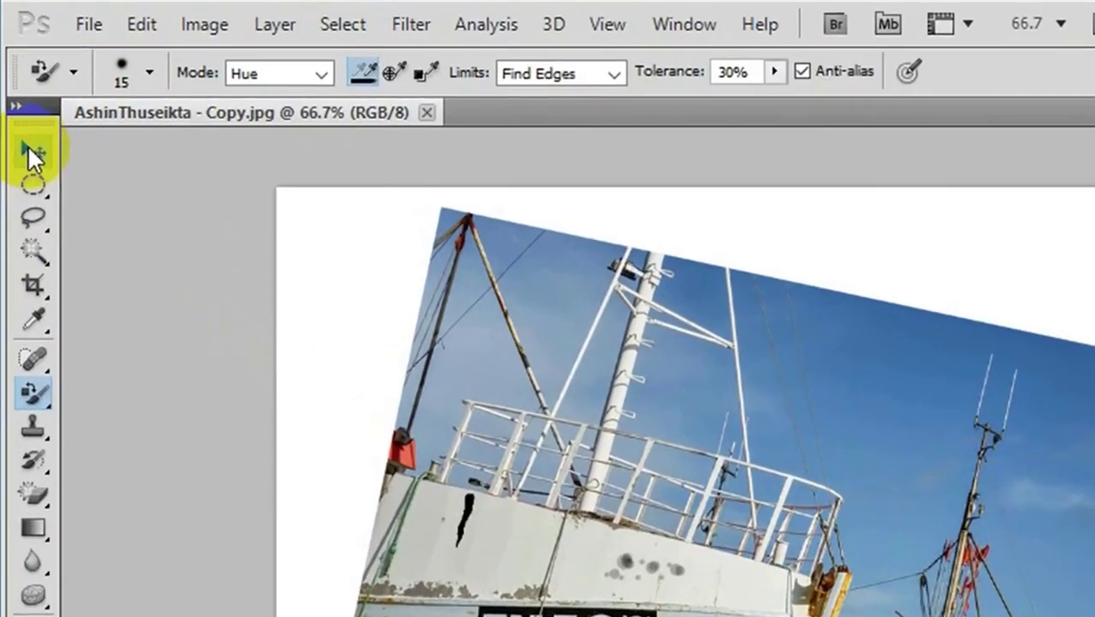
{"action": "left_click", "coordinate": [38, 318]}
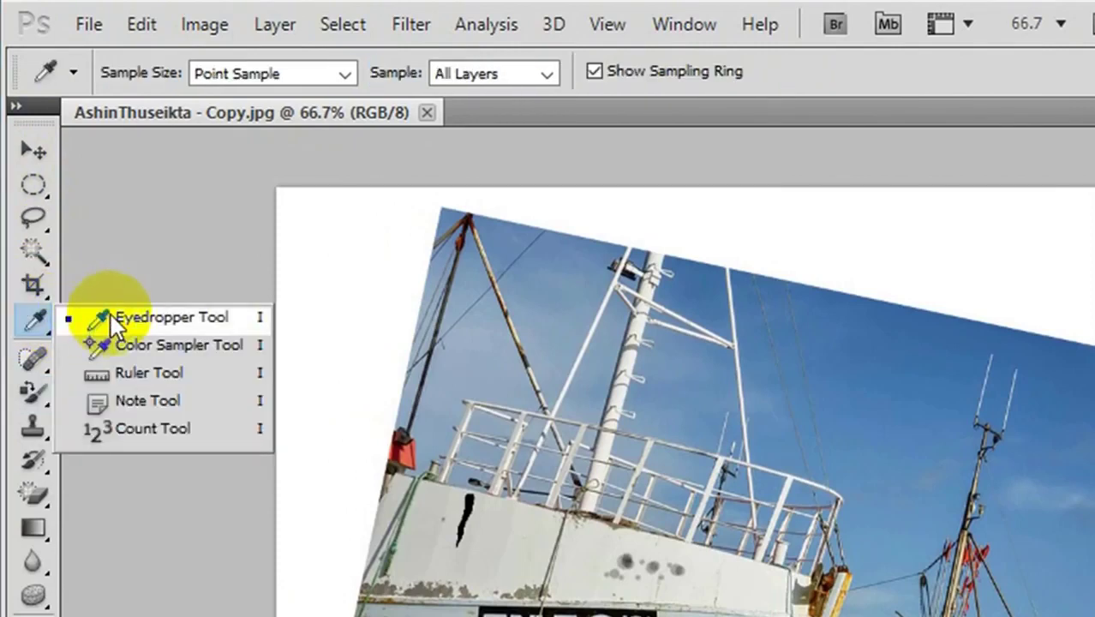
{"action": "left_click", "coordinate": [129, 371]}
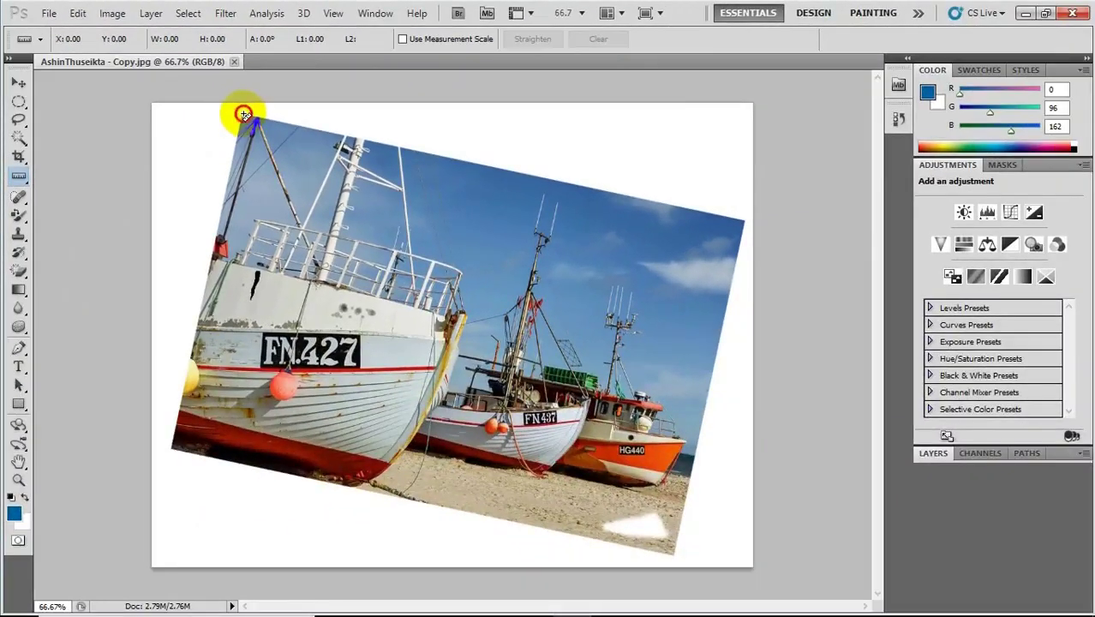
Step: Measure the photo's tilted top edge with the Ruler, using measurement scale, and straighten it
{"action": "left_click_drag", "start_coordinate": [244, 114], "coordinate": [746, 221]}
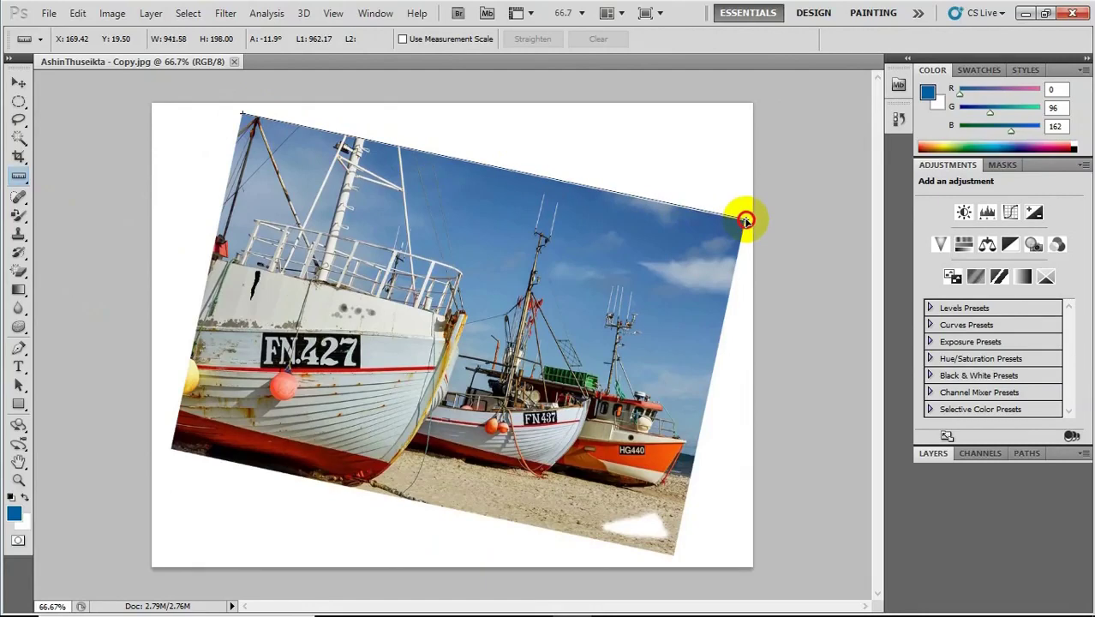
{"action": "left_click_drag", "start_coordinate": [747, 221], "coordinate": [743, 225]}
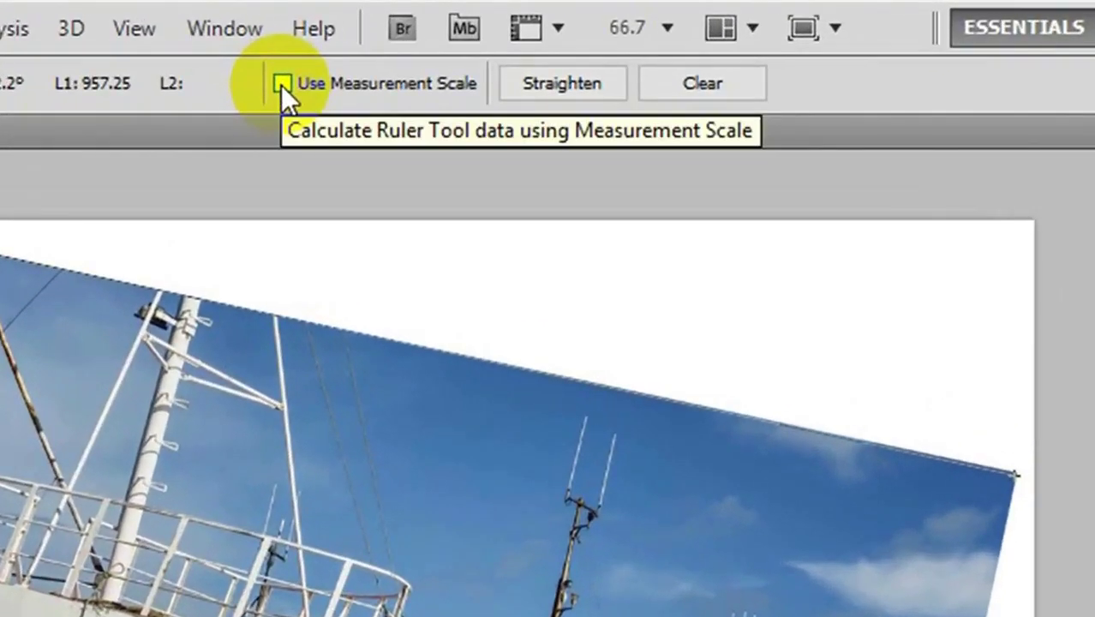
{"action": "left_click", "coordinate": [280, 85]}
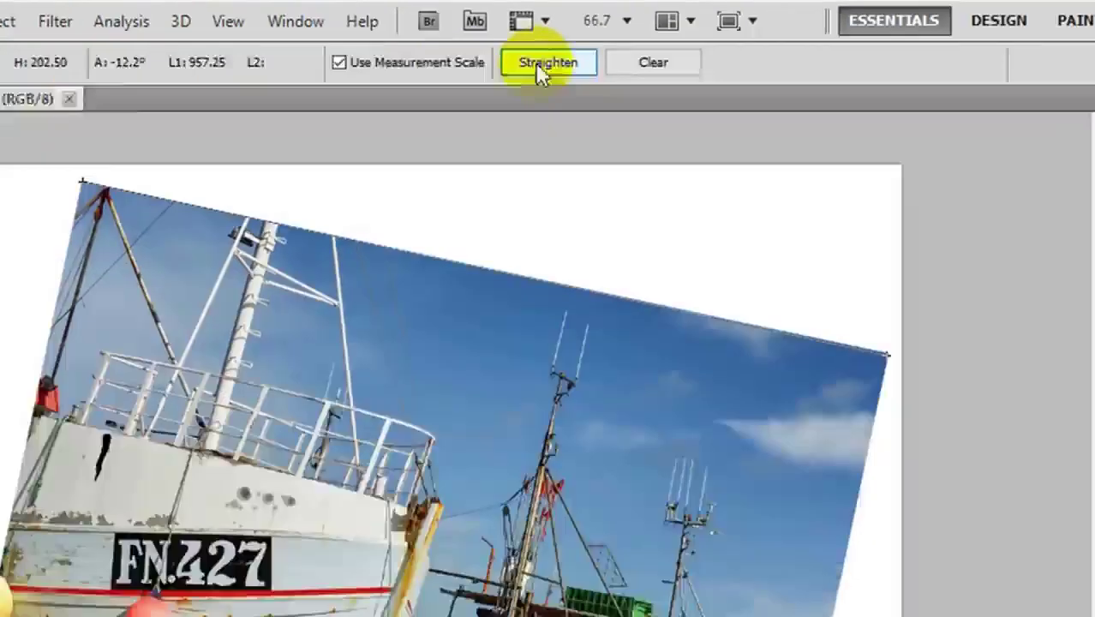
{"action": "left_click", "coordinate": [545, 84]}
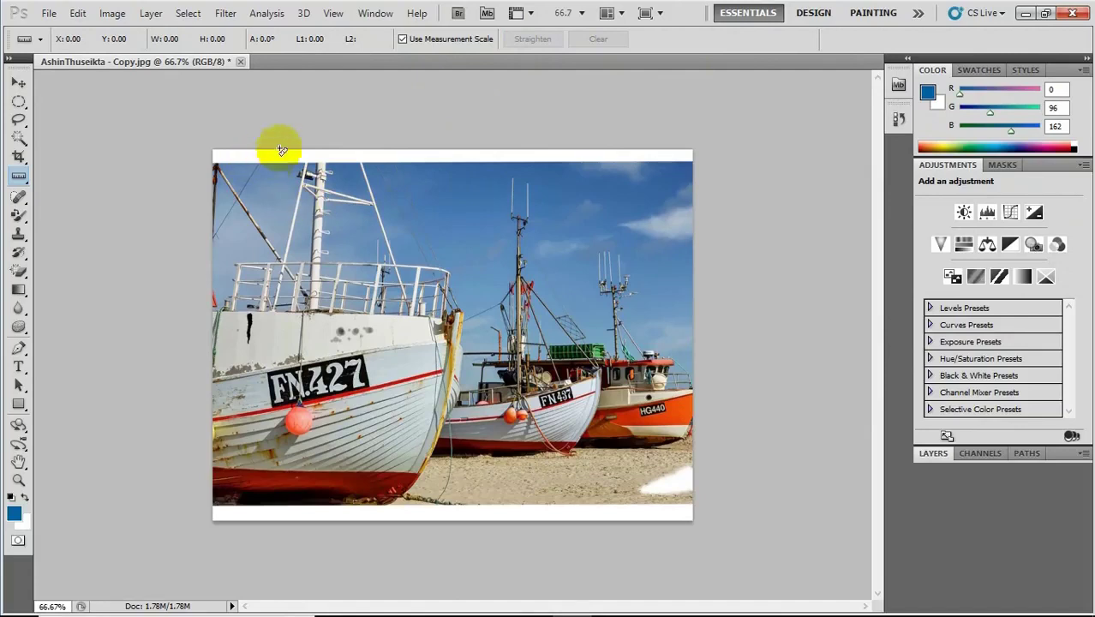
{"action": "left_click", "coordinate": [281, 503]}
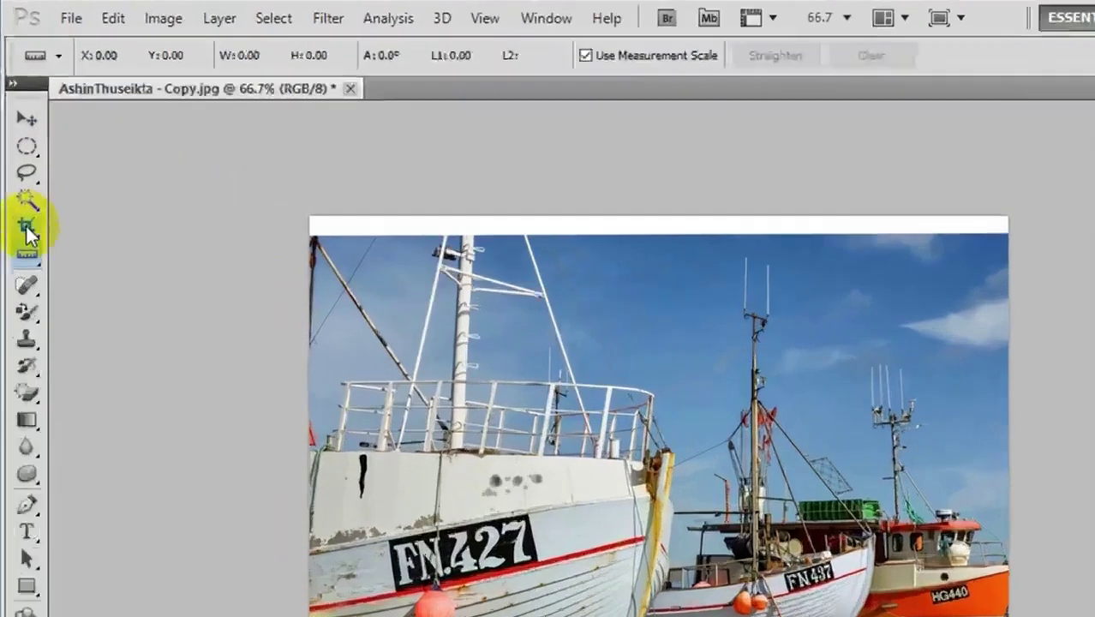
Step: Crop the straightened photo to remove the white strips above and below it
{"action": "left_click", "coordinate": [21, 155]}
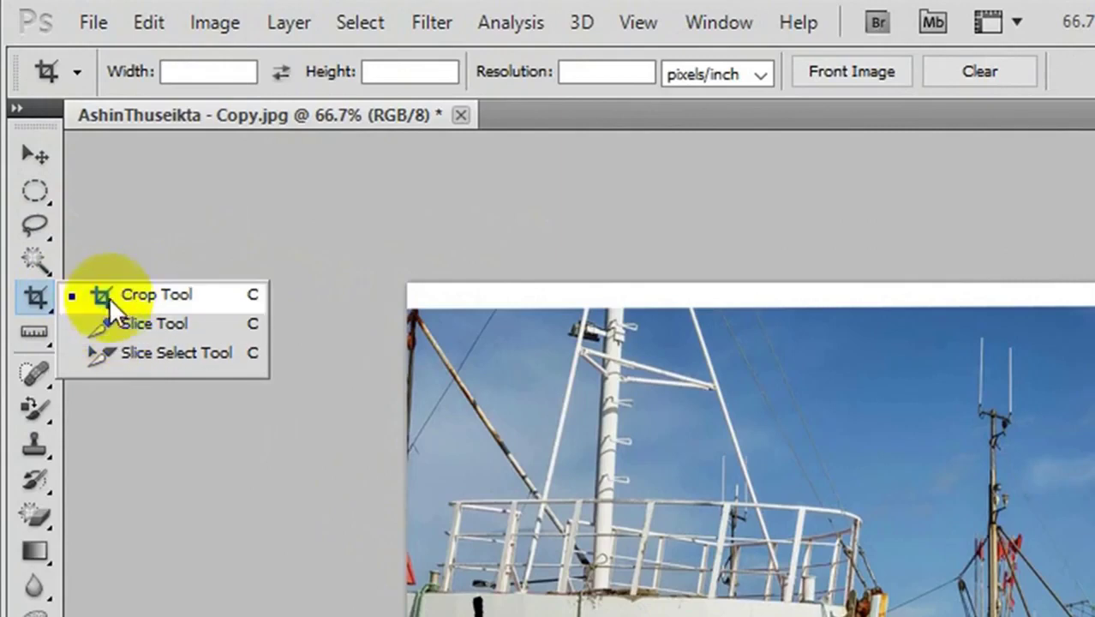
{"action": "left_click", "coordinate": [37, 302]}
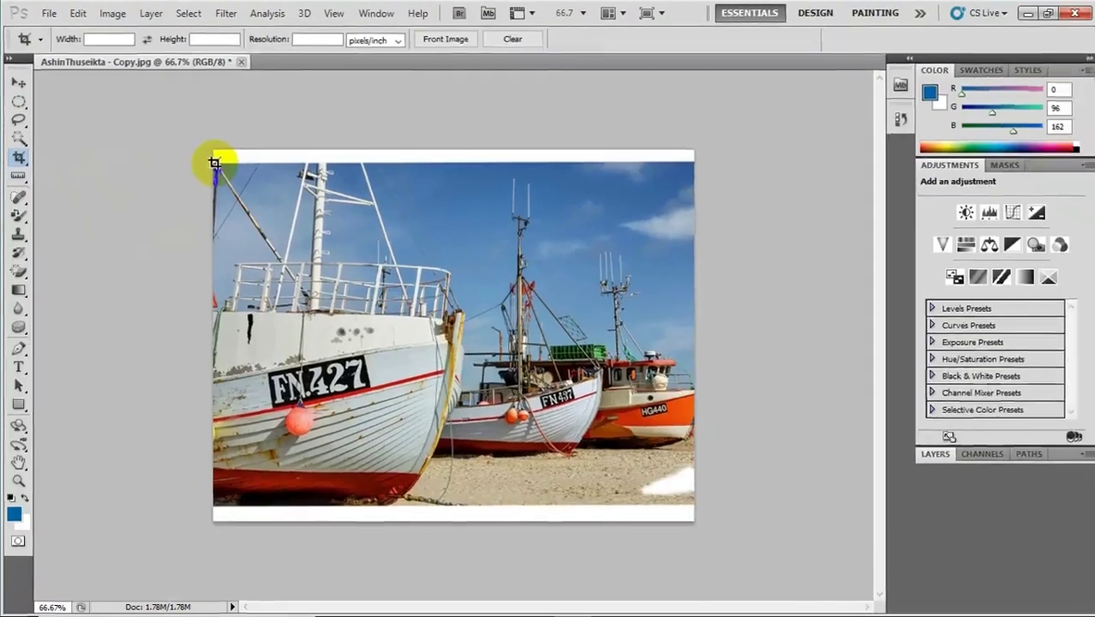
{"action": "mouse_move", "coordinate": [214, 162]}
{"action": "left_mouse_down"}
{"action": "mouse_move", "coordinate": [469, 416]}
{"action": "mouse_move", "coordinate": [692, 502]}
{"action": "left_mouse_up"}
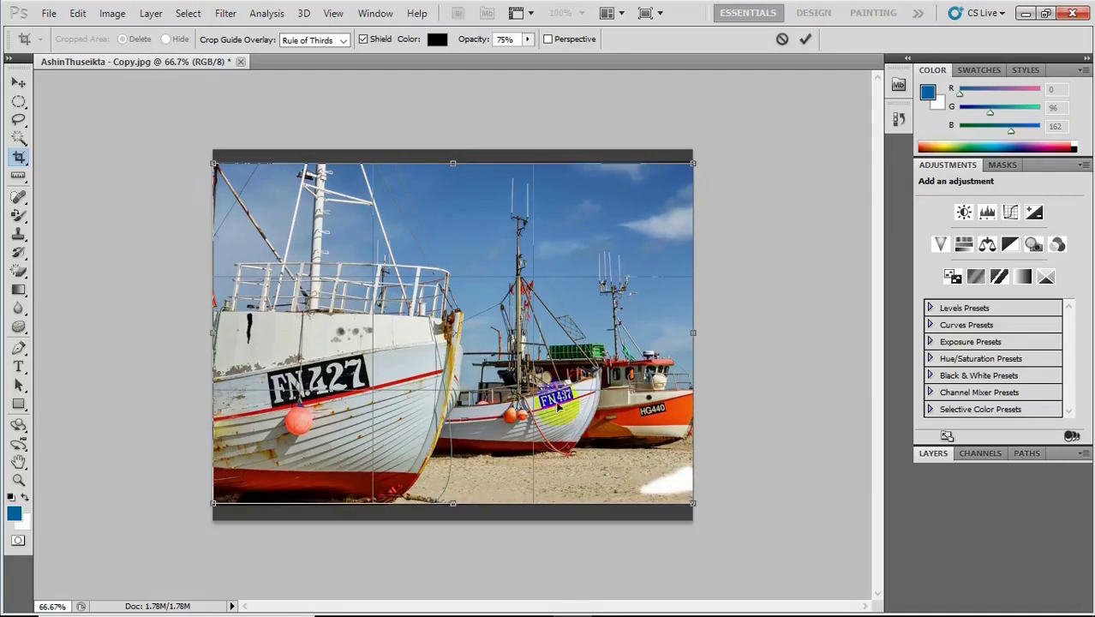
{"action": "left_click_drag", "start_coordinate": [450, 161], "coordinate": [448, 162]}
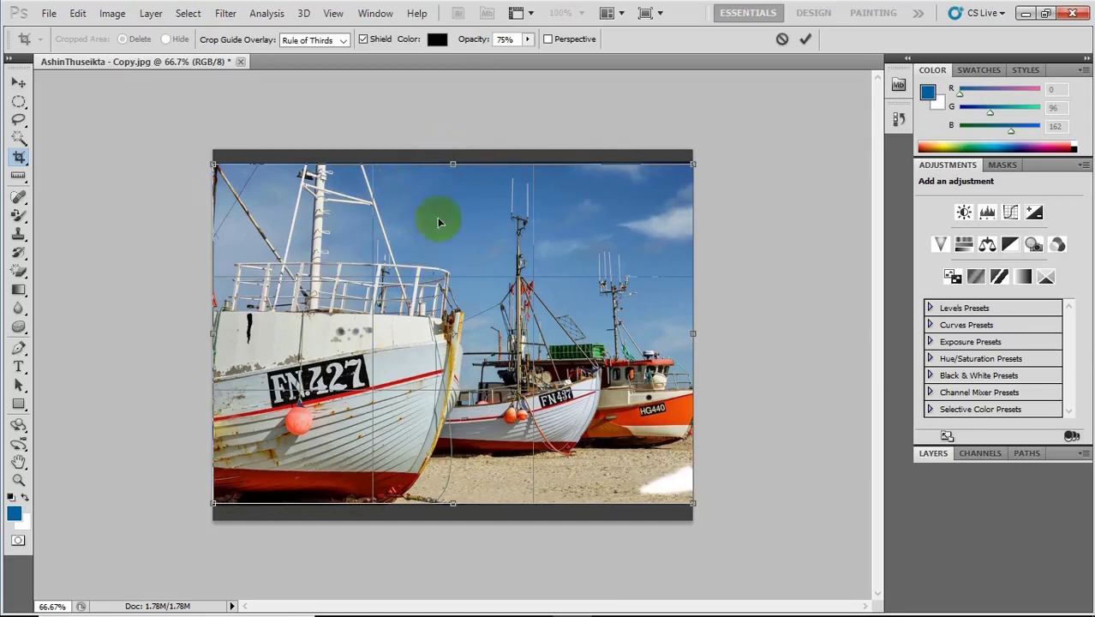
{"action": "left_click", "coordinate": [397, 148]}
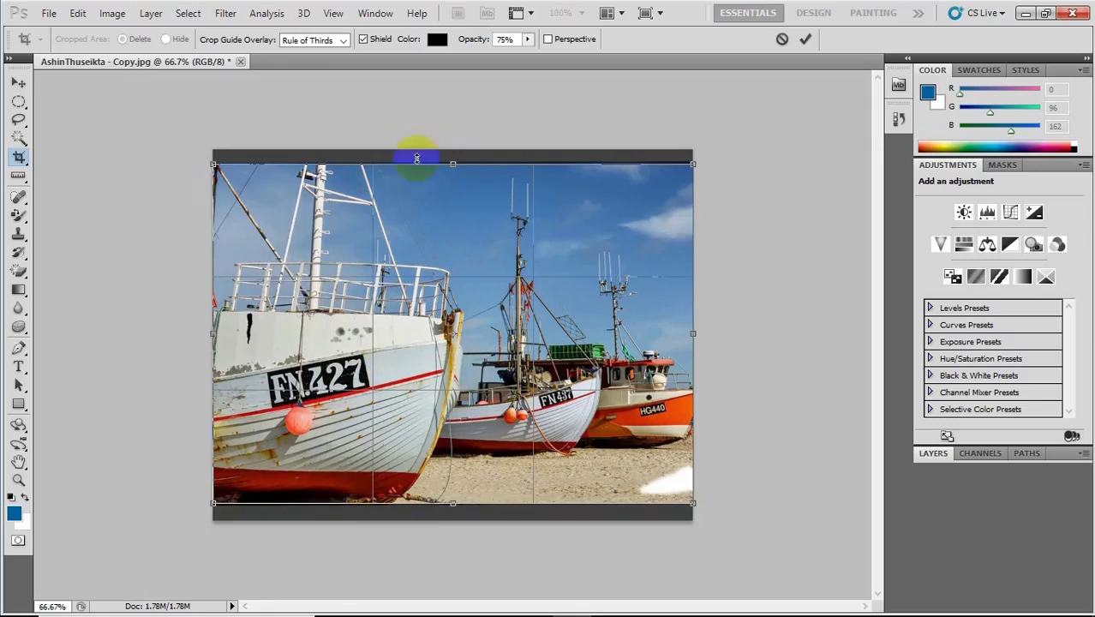
{"action": "left_click", "coordinate": [418, 269]}
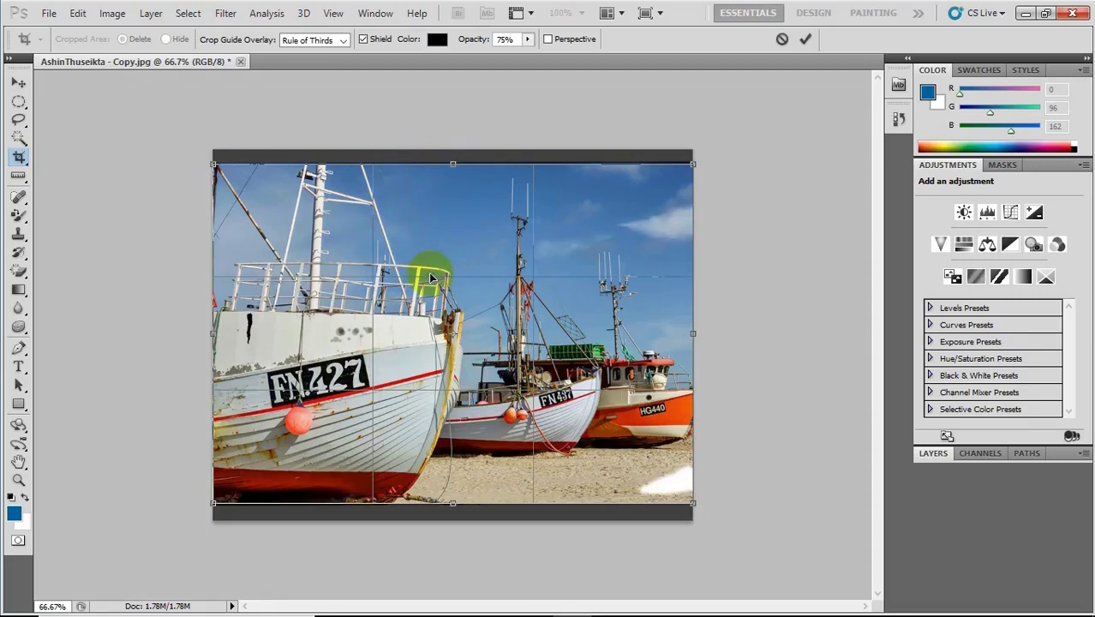
{"action": "double_click", "coordinate": [431, 276]}
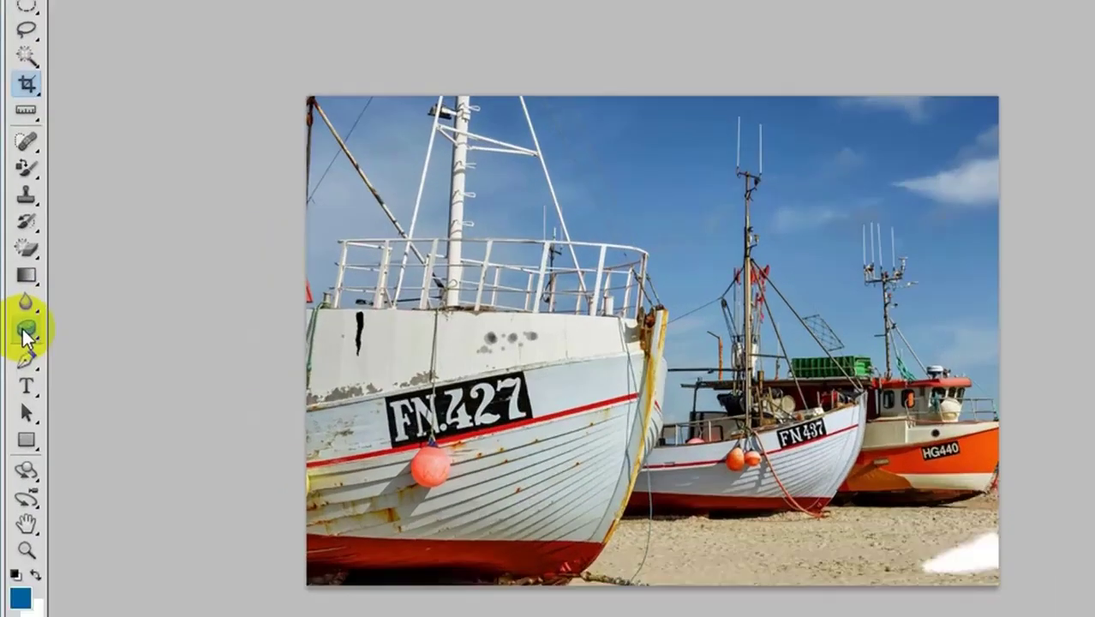
Step: Select the Sponge Tool and try a test stroke on the sky beside the mast
{"action": "right_click", "coordinate": [26, 334]}
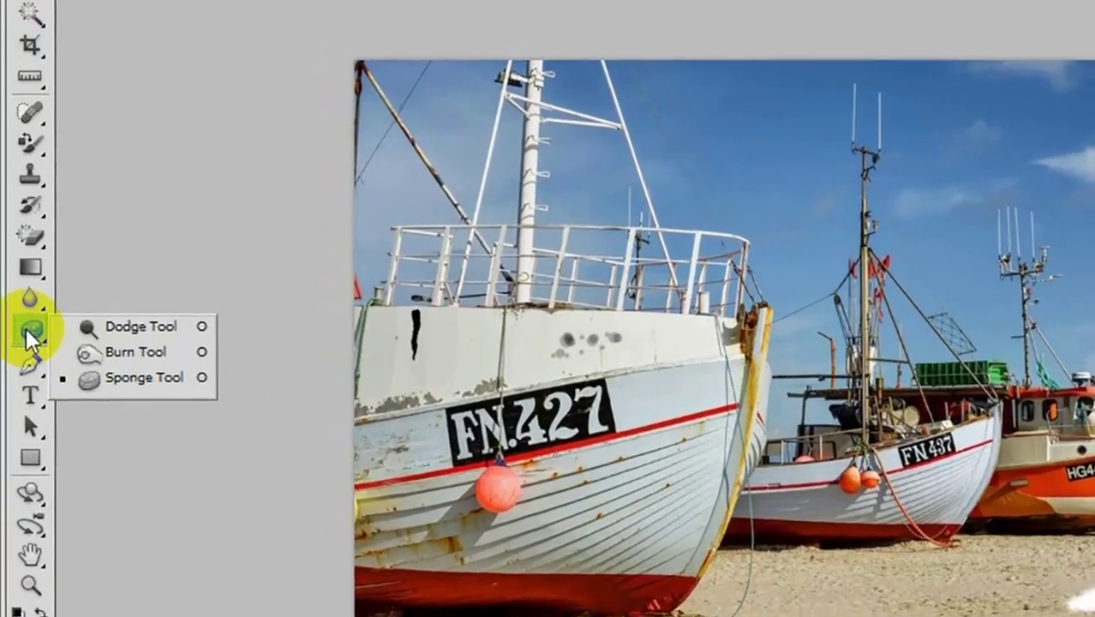
{"action": "left_click", "coordinate": [77, 328]}
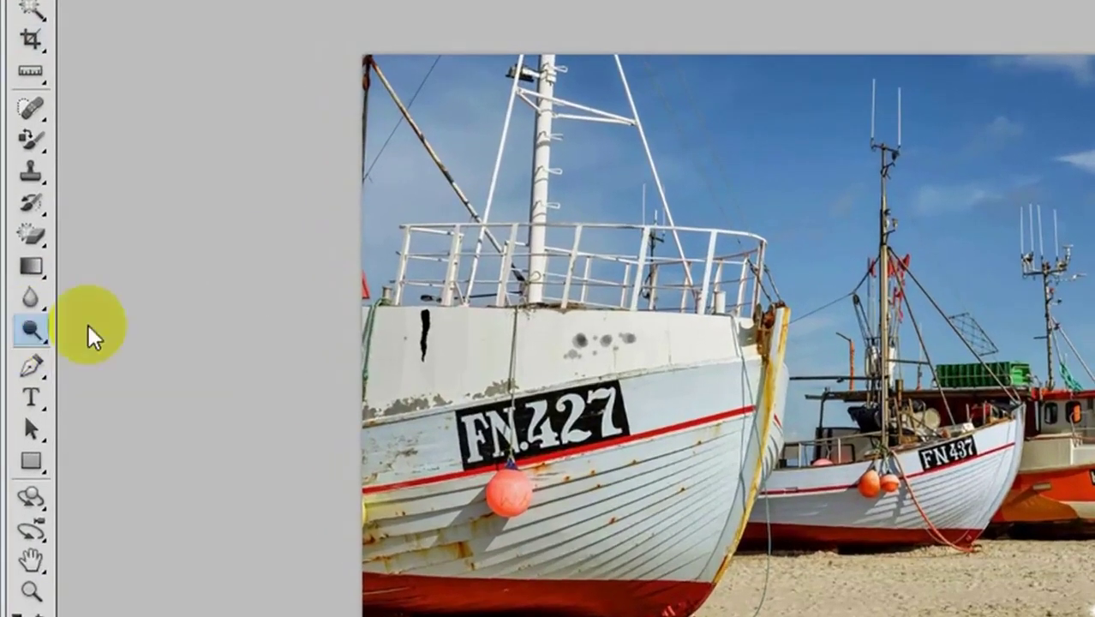
{"action": "right_click", "coordinate": [26, 330]}
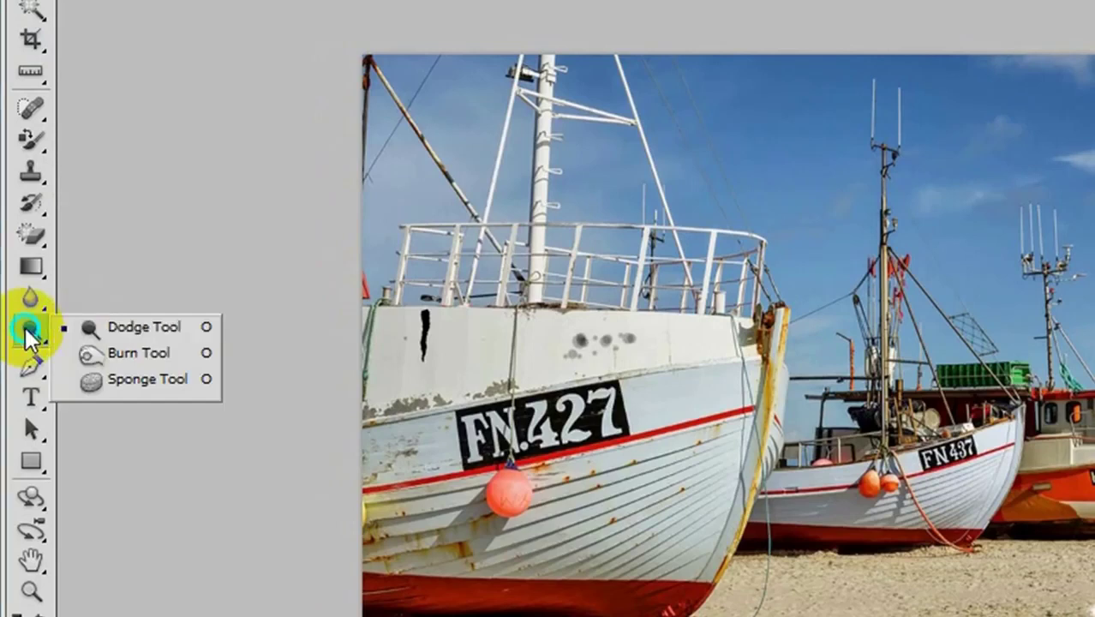
{"action": "left_click", "coordinate": [112, 380]}
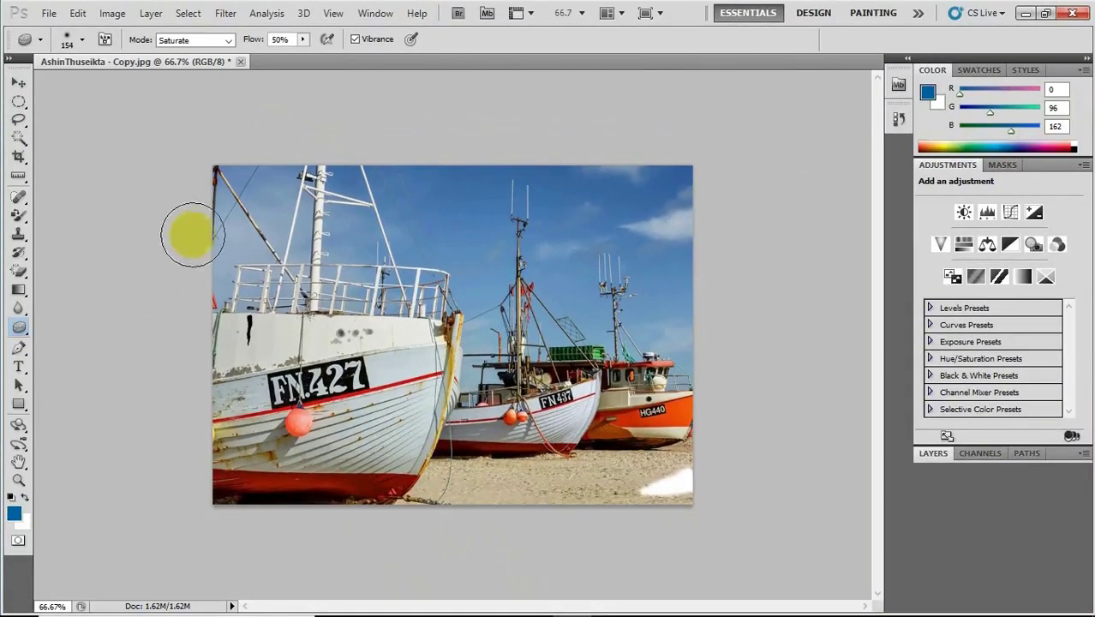
{"action": "left_click_drag", "start_coordinate": [280, 196], "coordinate": [288, 208]}
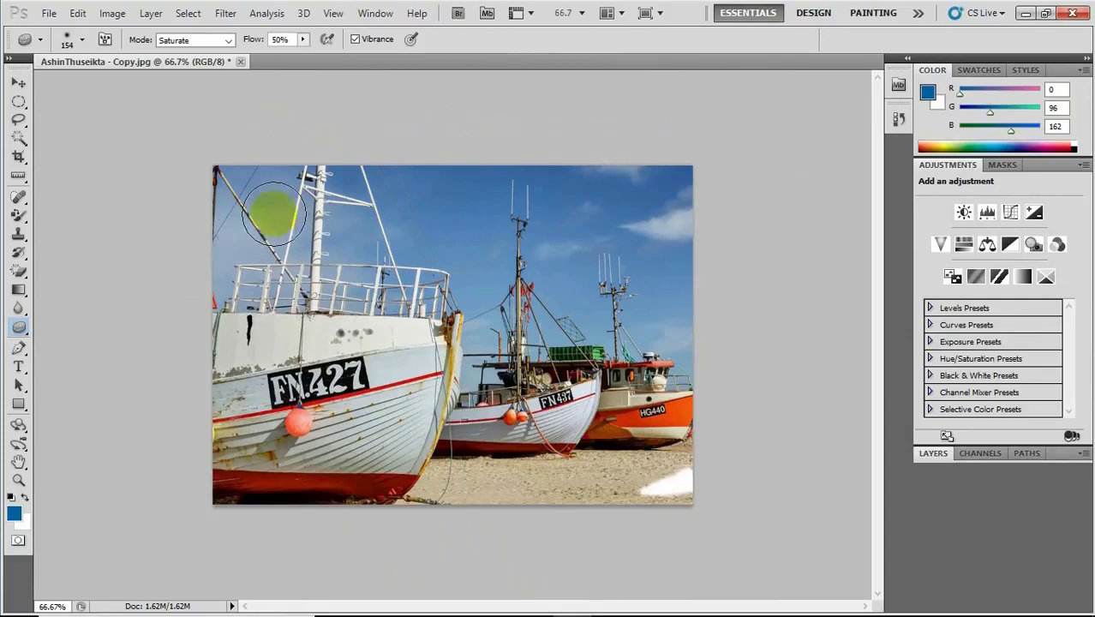
Step: Set the Sponge brush size to 197 px
{"action": "left_click", "coordinate": [82, 40]}
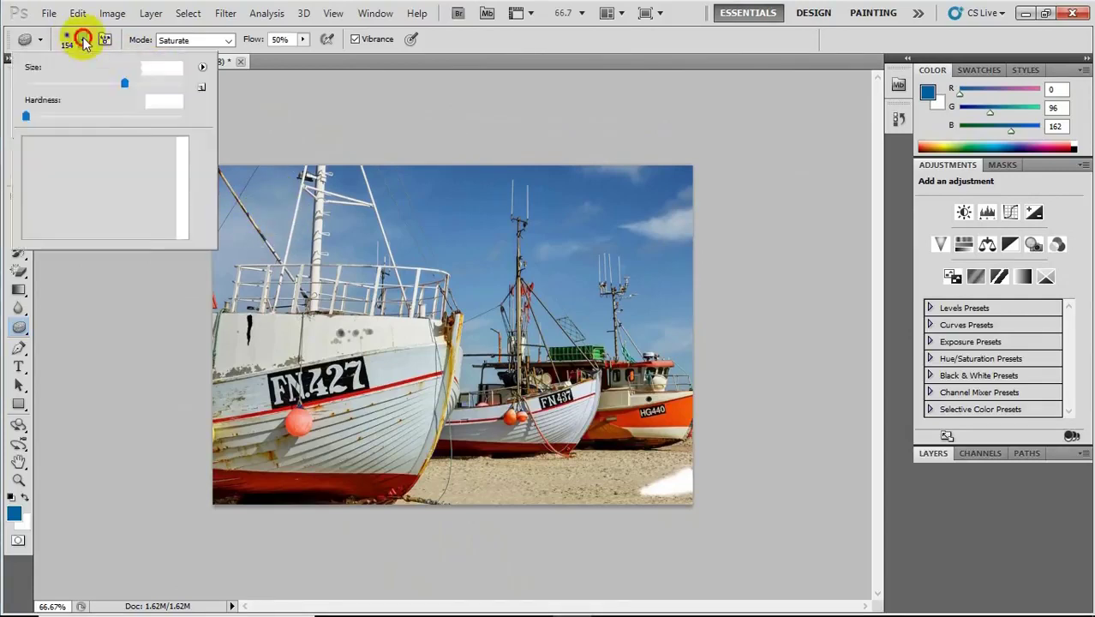
{"action": "left_click_drag", "start_coordinate": [112, 83], "coordinate": [169, 83]}
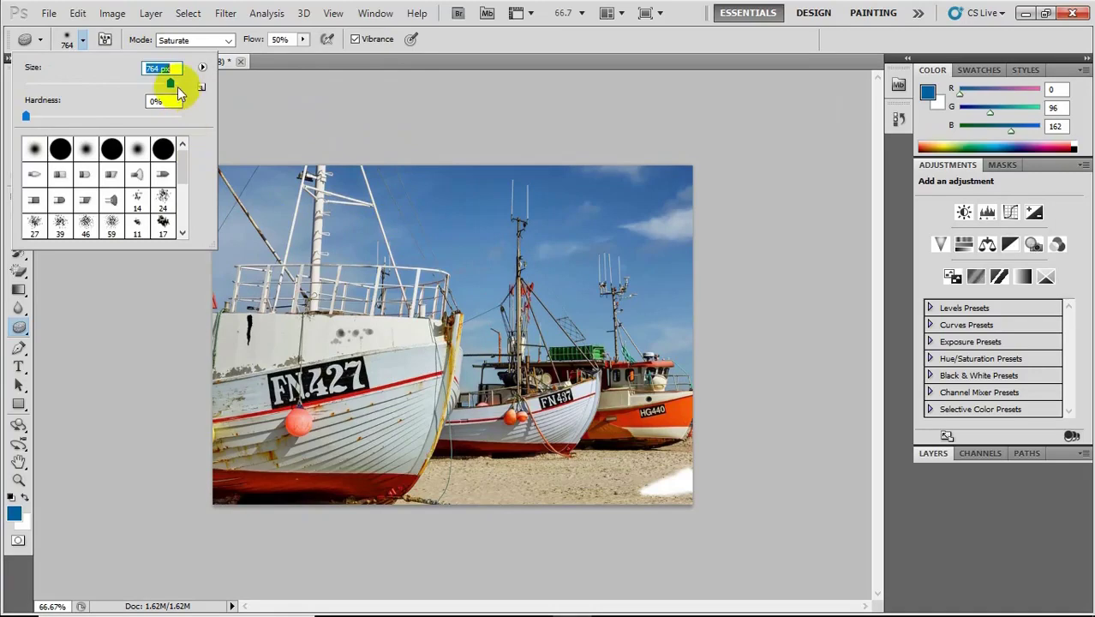
{"action": "left_click_drag", "start_coordinate": [171, 83], "coordinate": [141, 83]}
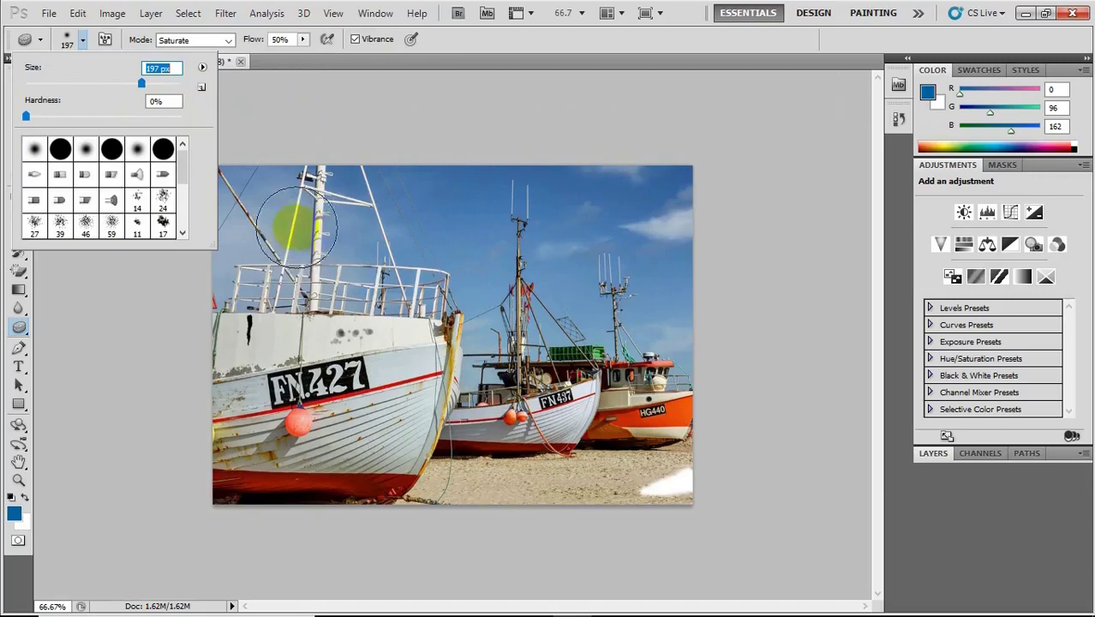
{"action": "left_click", "coordinate": [83, 40]}
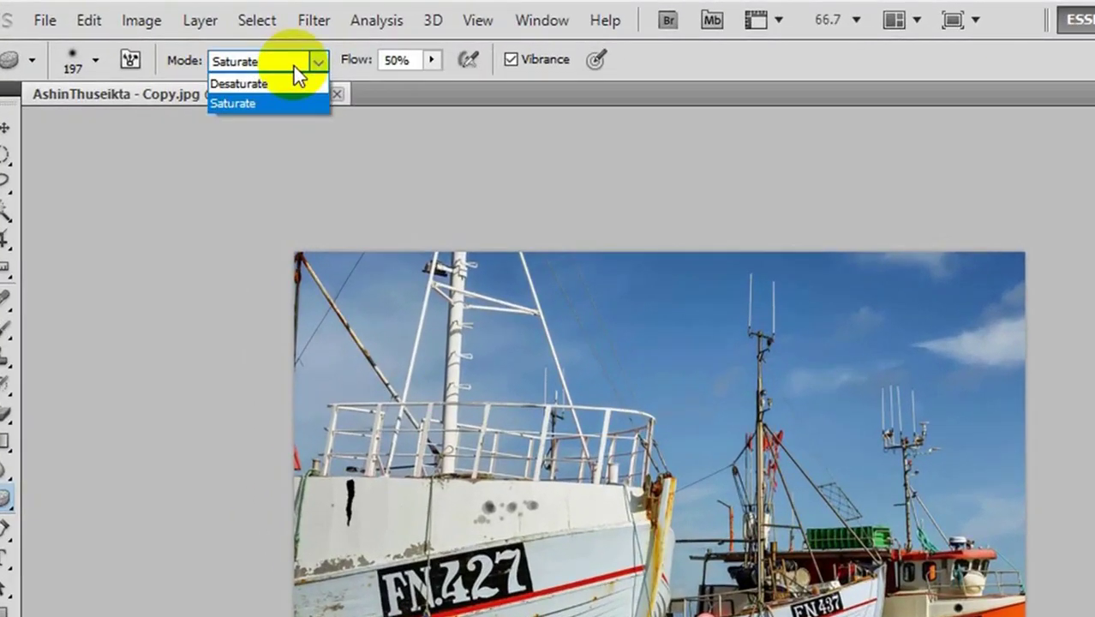
Step: Sponge the sky in Saturate mode, flow 50%, from the left mast to the right mast
{"action": "left_click", "coordinate": [253, 104]}
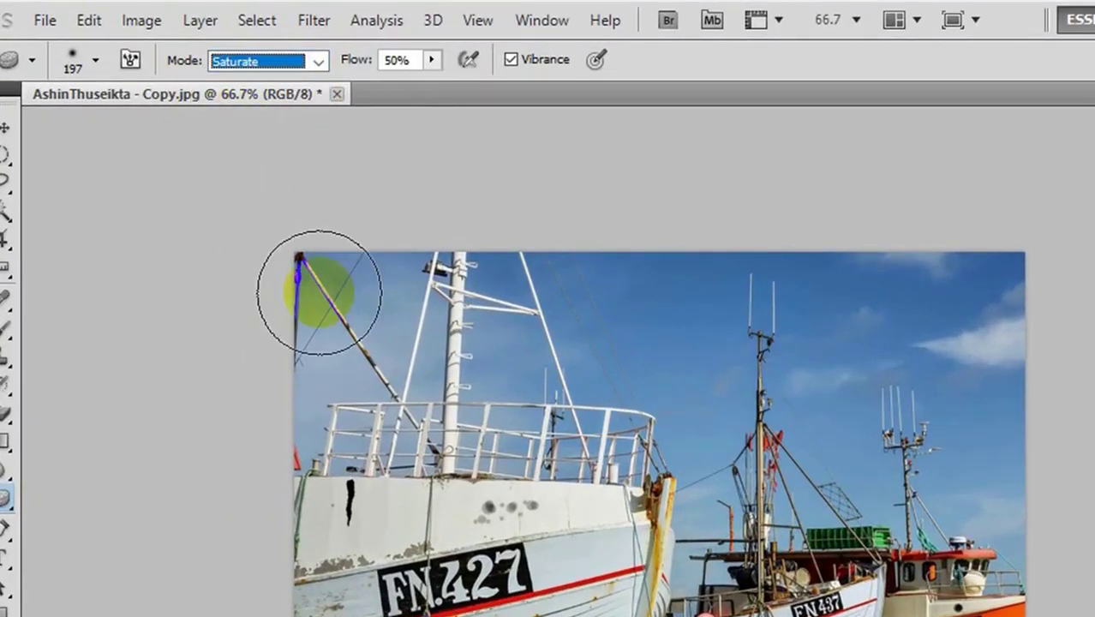
{"action": "left_click_drag", "start_coordinate": [323, 288], "coordinate": [883, 328]}
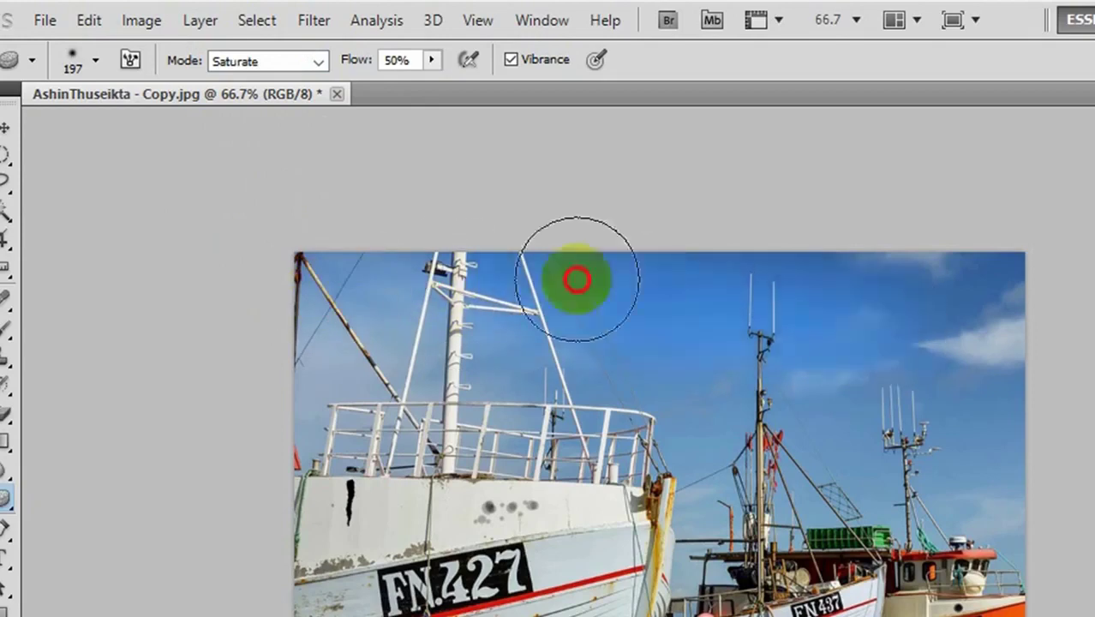
{"action": "mouse_move", "coordinate": [883, 328]}
{"action": "left_mouse_down"}
{"action": "mouse_move", "coordinate": [898, 440]}
{"action": "mouse_move", "coordinate": [958, 310]}
{"action": "mouse_move", "coordinate": [445, 333]}
{"action": "mouse_move", "coordinate": [614, 367]}
{"action": "mouse_move", "coordinate": [583, 398]}
{"action": "mouse_move", "coordinate": [372, 409]}
{"action": "mouse_move", "coordinate": [602, 331]}
{"action": "mouse_move", "coordinate": [809, 320]}
{"action": "mouse_move", "coordinate": [975, 286]}
{"action": "mouse_move", "coordinate": [997, 440]}
{"action": "mouse_move", "coordinate": [904, 359]}
{"action": "mouse_move", "coordinate": [960, 463]}
{"action": "mouse_move", "coordinate": [931, 350]}
{"action": "mouse_move", "coordinate": [990, 291]}
{"action": "mouse_move", "coordinate": [601, 318]}
{"action": "mouse_move", "coordinate": [712, 416]}
{"action": "mouse_move", "coordinate": [821, 383]}
{"action": "mouse_move", "coordinate": [988, 366]}
{"action": "mouse_move", "coordinate": [408, 275]}
{"action": "mouse_move", "coordinate": [695, 375]}
{"action": "mouse_move", "coordinate": [946, 298]}
{"action": "mouse_move", "coordinate": [616, 396]}
{"action": "mouse_move", "coordinate": [779, 223]}
{"action": "mouse_move", "coordinate": [656, 210]}
{"action": "mouse_move", "coordinate": [533, 247]}
{"action": "mouse_move", "coordinate": [488, 247]}
{"action": "left_mouse_up"}
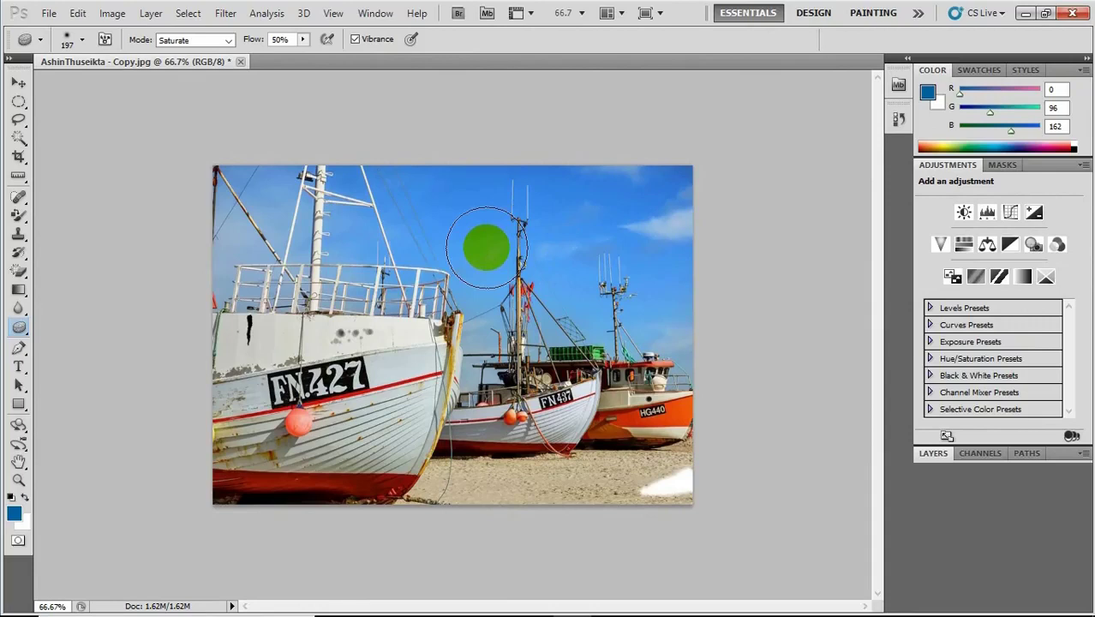
{"action": "key", "text": "ctrl+z"}
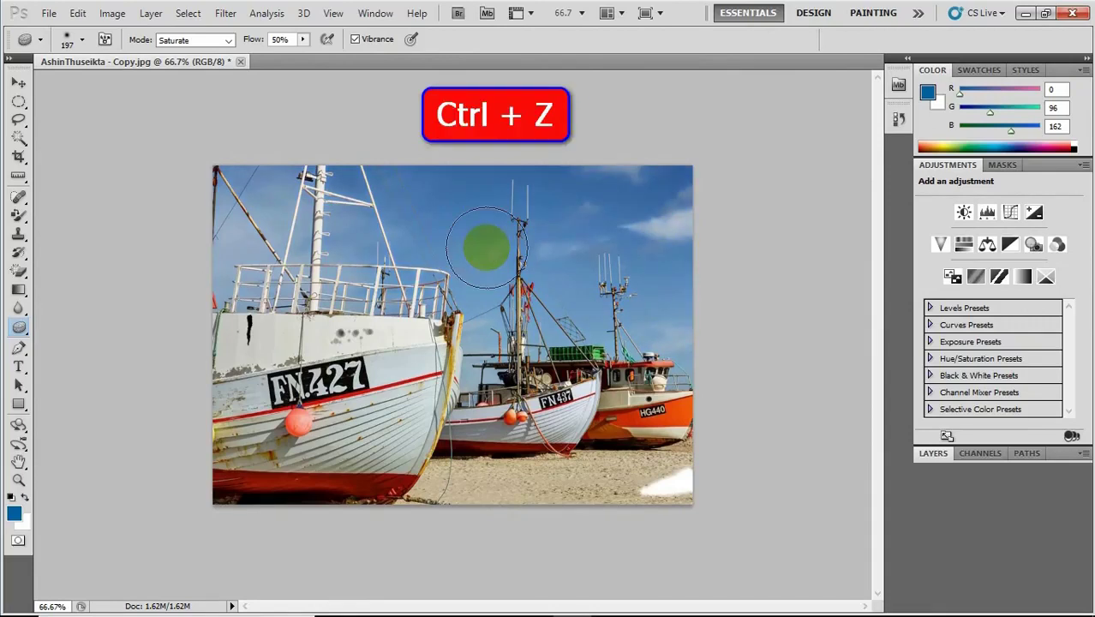
{"action": "key", "text": "ctrl+z"}
{"action": "left_click", "coordinate": [488, 250]}
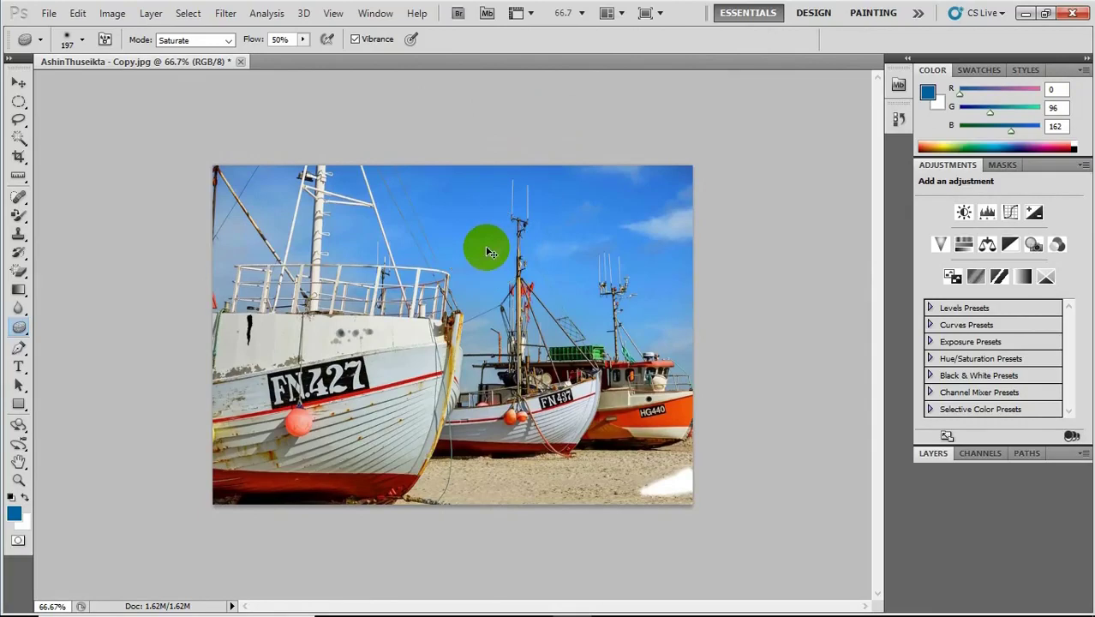
{"action": "left_click", "coordinate": [488, 250]}
{"action": "mouse_move", "coordinate": [487, 247]}
{"action": "left_mouse_down"}
{"action": "mouse_move", "coordinate": [470, 244]}
{"action": "mouse_move", "coordinate": [501, 267]}
{"action": "mouse_move", "coordinate": [457, 304]}
{"action": "left_mouse_up"}
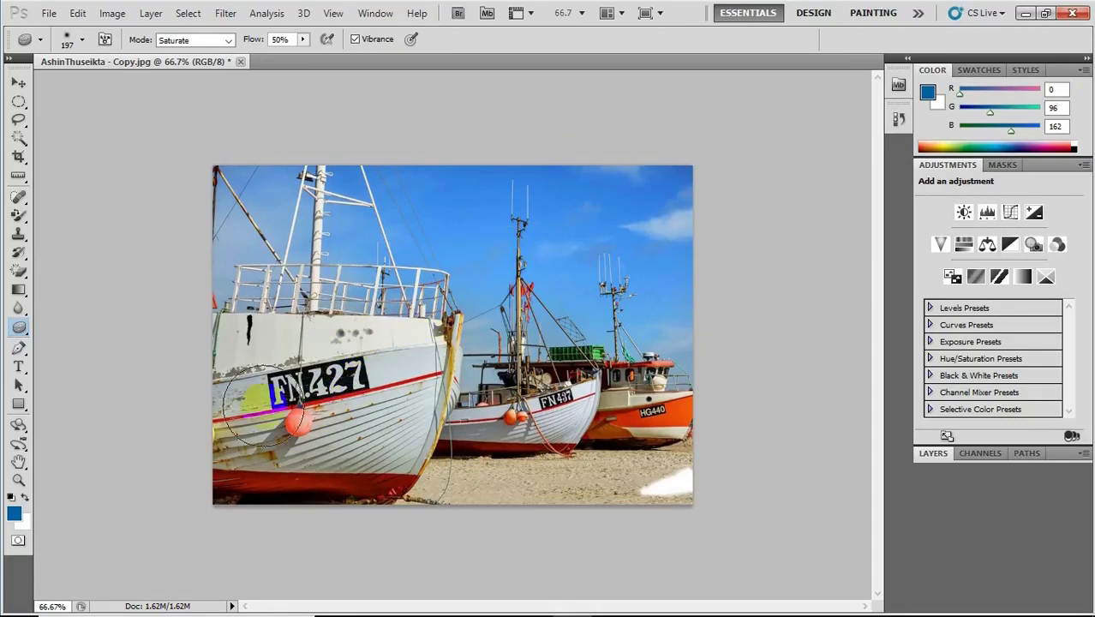
{"action": "left_click", "coordinate": [13, 481]}
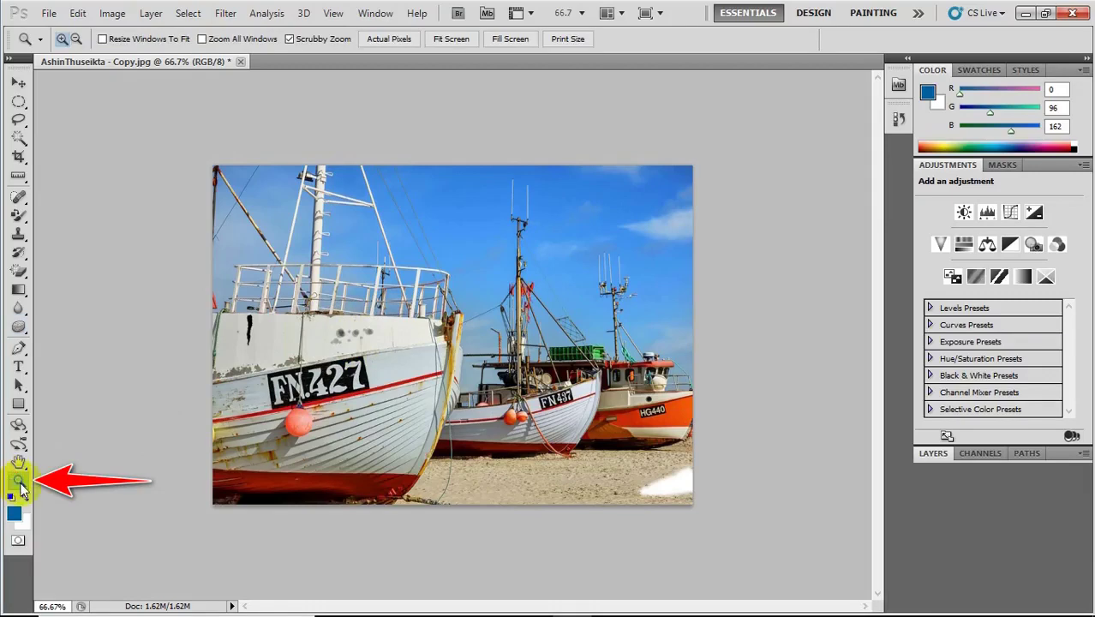
Step: Zoom the hull to 300% and pan to centre the grey spots below the railing
{"action": "left_click", "coordinate": [347, 344]}
{"action": "left_click", "coordinate": [275, 352]}
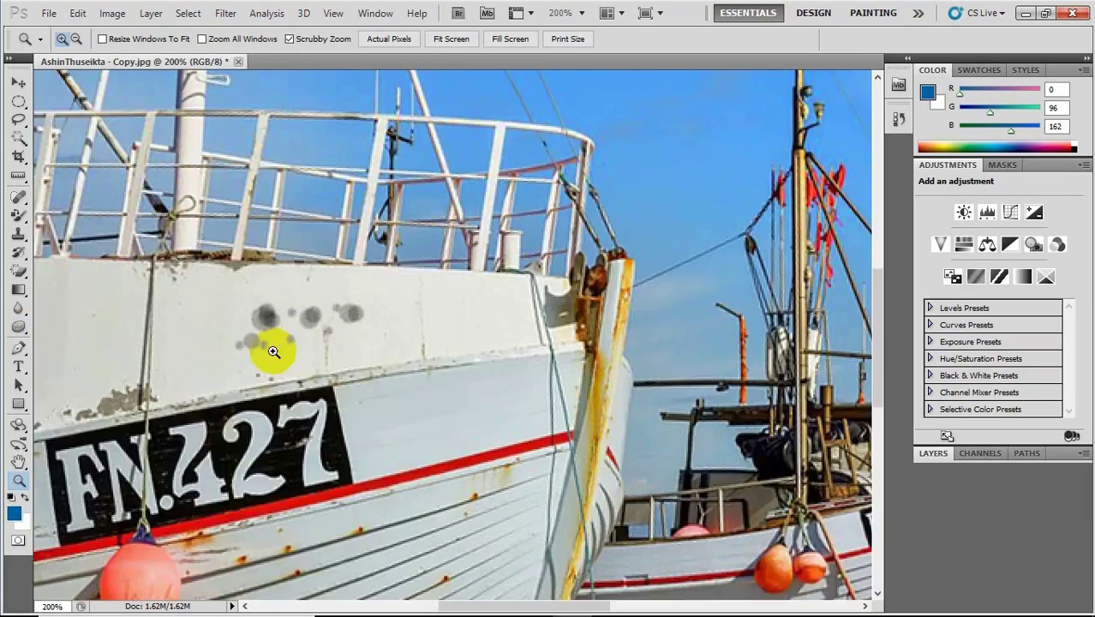
{"action": "left_click", "coordinate": [273, 351]}
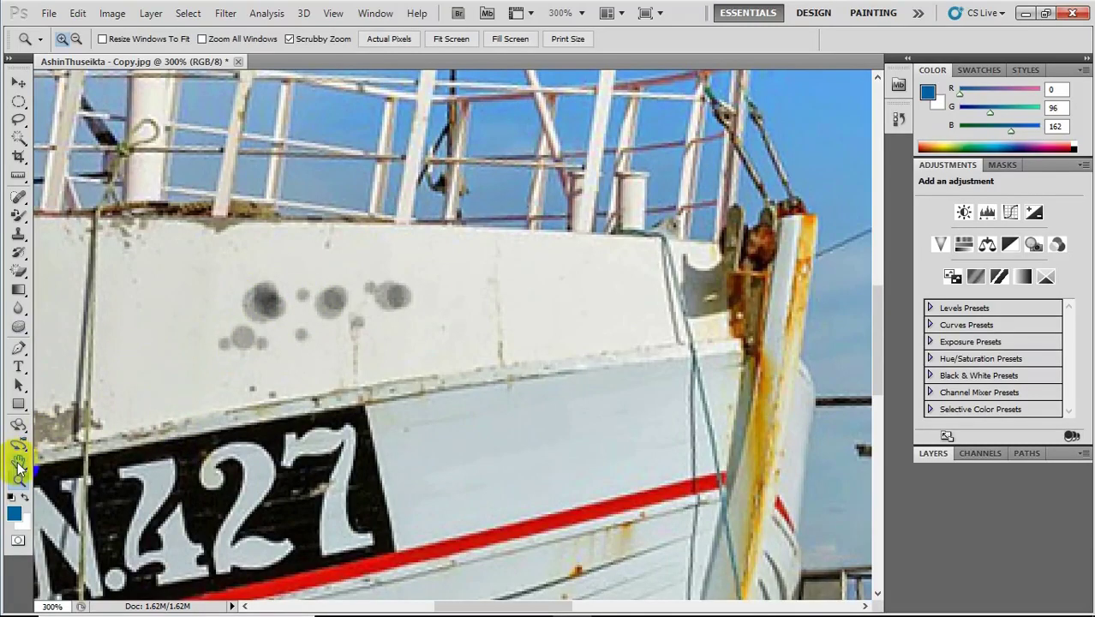
{"action": "left_click", "coordinate": [18, 463]}
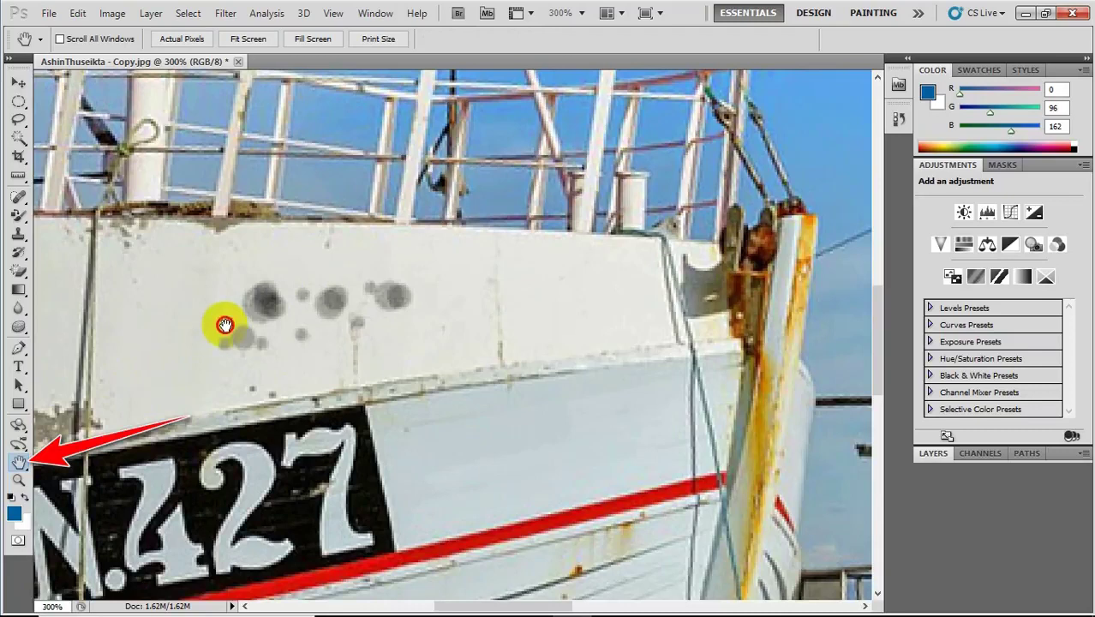
{"action": "left_click_drag", "start_coordinate": [224, 325], "coordinate": [384, 333]}
{"action": "mouse_move", "coordinate": [324, 313]}
{"action": "left_mouse_down"}
{"action": "mouse_move", "coordinate": [385, 317]}
{"action": "mouse_move", "coordinate": [327, 315]}
{"action": "mouse_move", "coordinate": [369, 312]}
{"action": "left_mouse_up"}
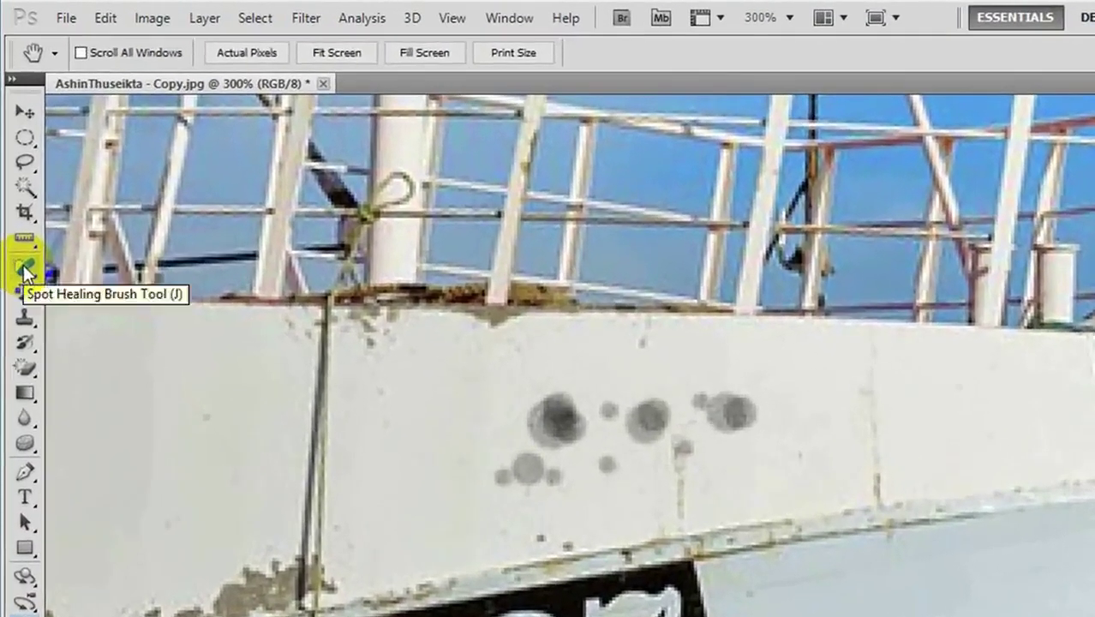
Step: Select the Spot Healing Brush in Content-Aware mode with a 35 px brush
{"action": "left_click", "coordinate": [24, 272]}
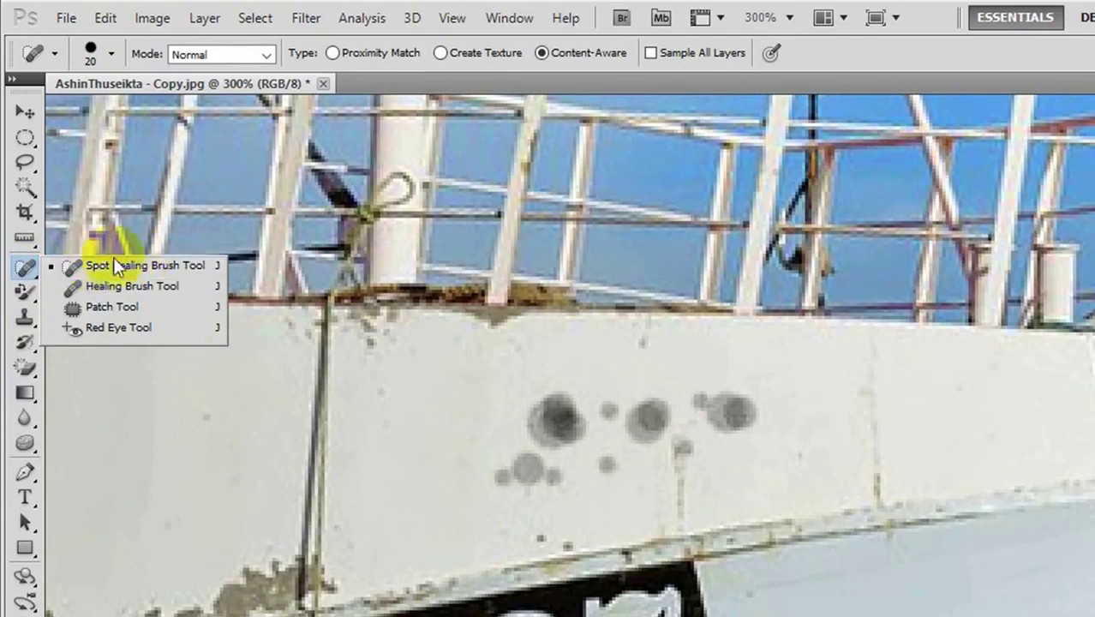
{"action": "left_click", "coordinate": [68, 289]}
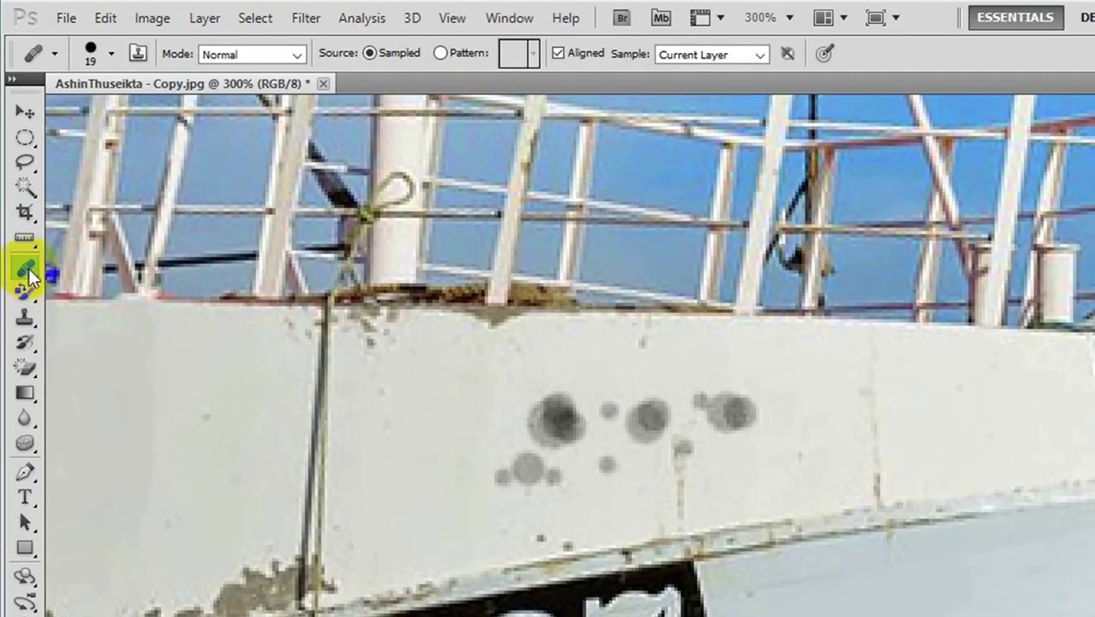
{"action": "right_click", "coordinate": [28, 272]}
{"action": "left_click", "coordinate": [84, 304]}
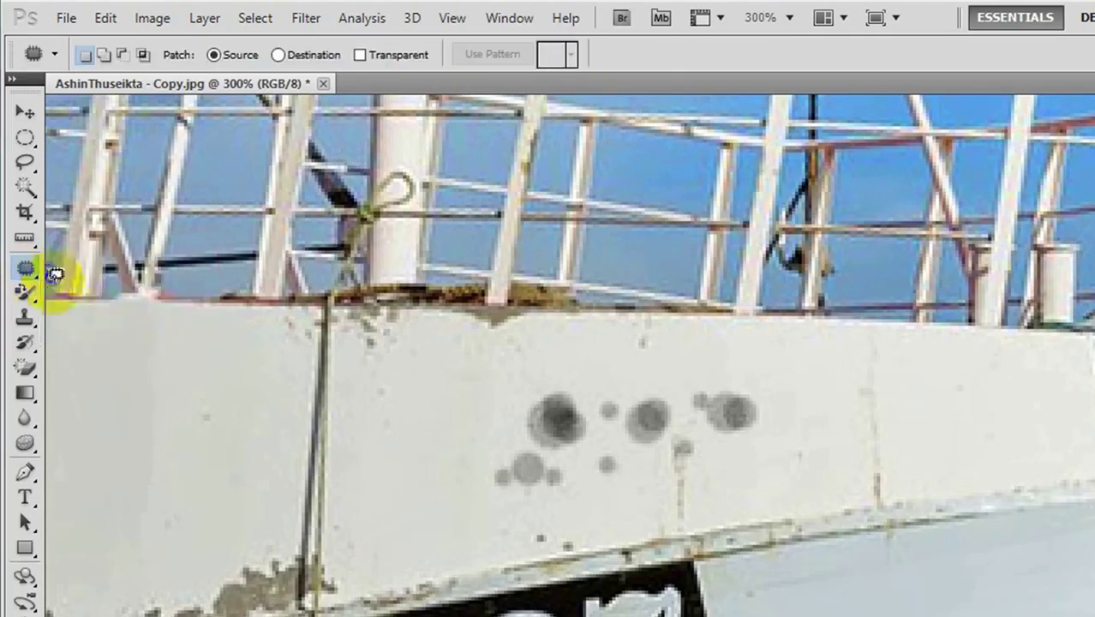
{"action": "right_click", "coordinate": [28, 272]}
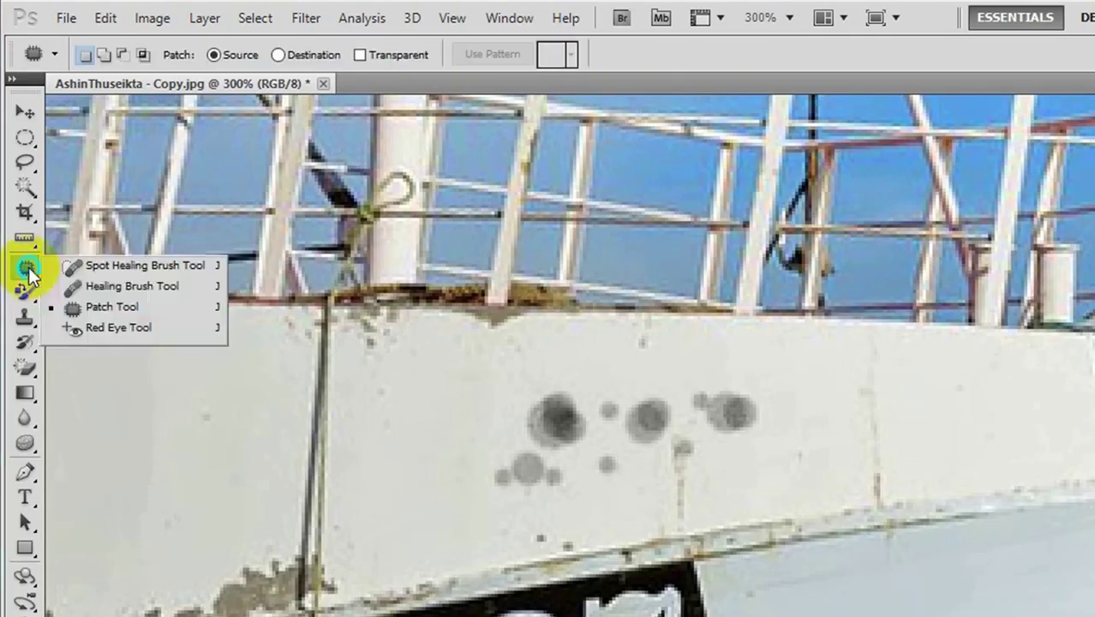
{"action": "left_click", "coordinate": [86, 271]}
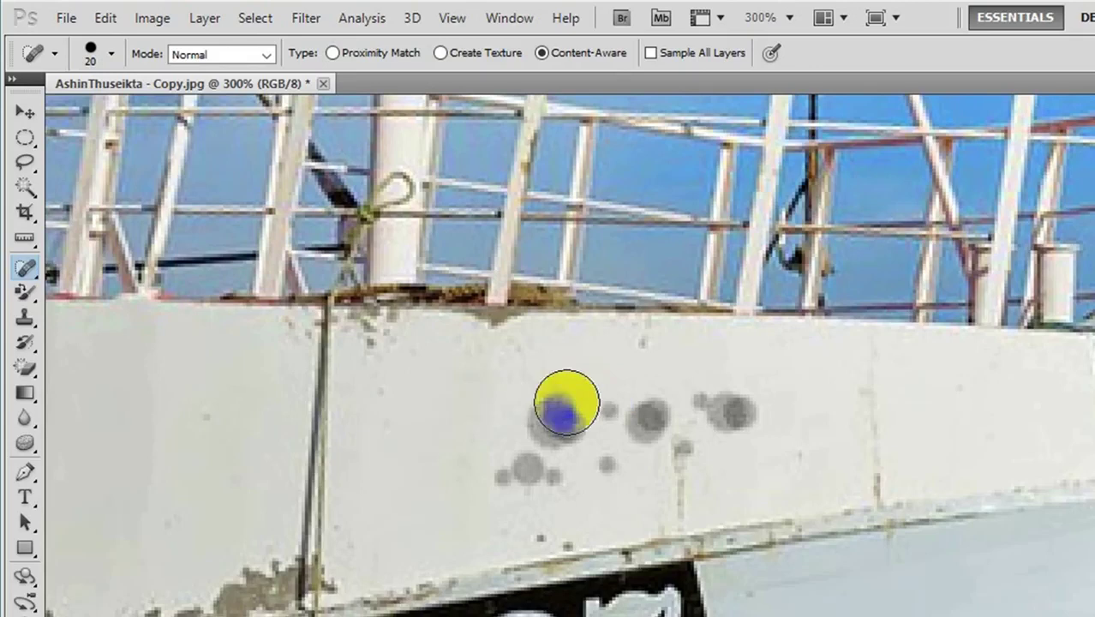
{"action": "left_click", "coordinate": [111, 54]}
{"action": "left_click_drag", "start_coordinate": [54, 108], "coordinate": [117, 109]}
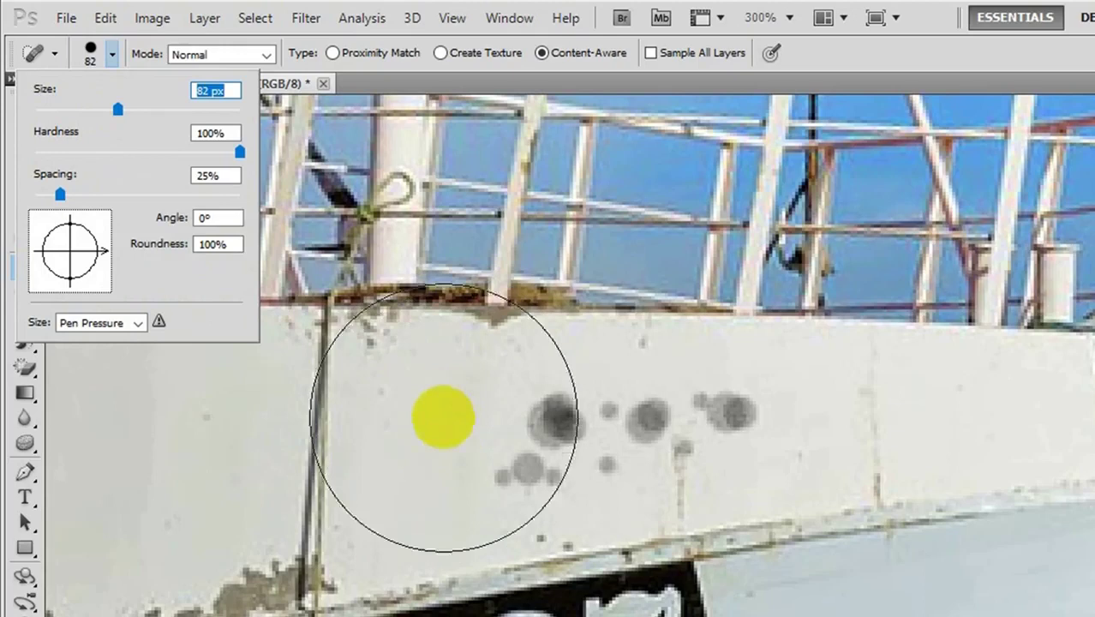
{"action": "left_click_drag", "start_coordinate": [117, 109], "coordinate": [68, 109]}
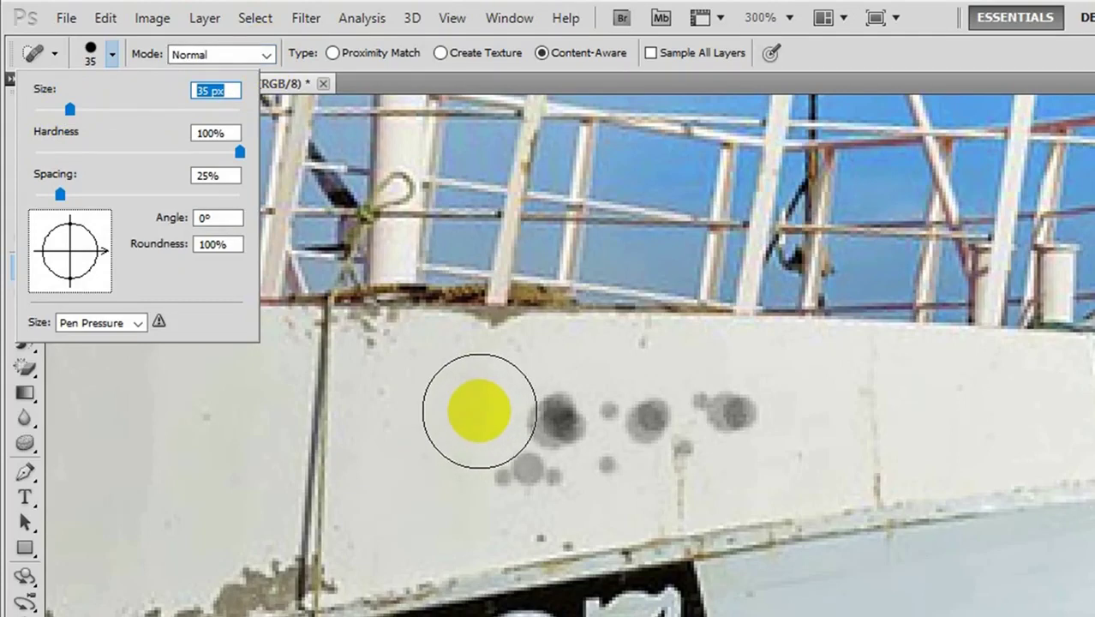
Step: Paint over the grey spots and smudge on the white hull wall
{"action": "left_click_drag", "start_coordinate": [479, 411], "coordinate": [762, 427]}
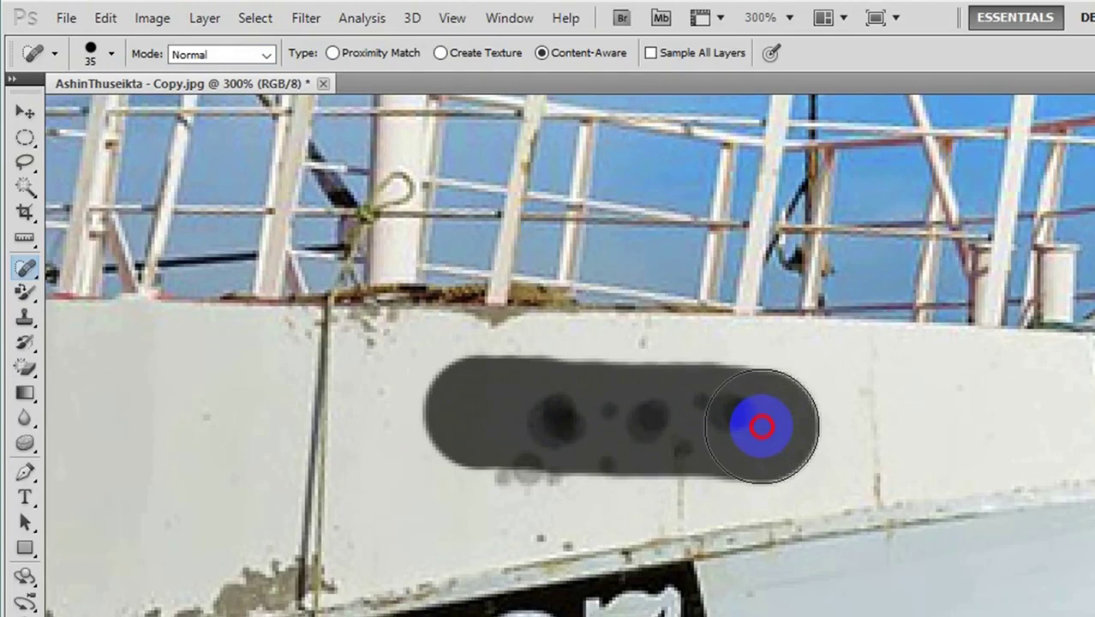
{"action": "left_click_drag", "start_coordinate": [762, 429], "coordinate": [762, 426]}
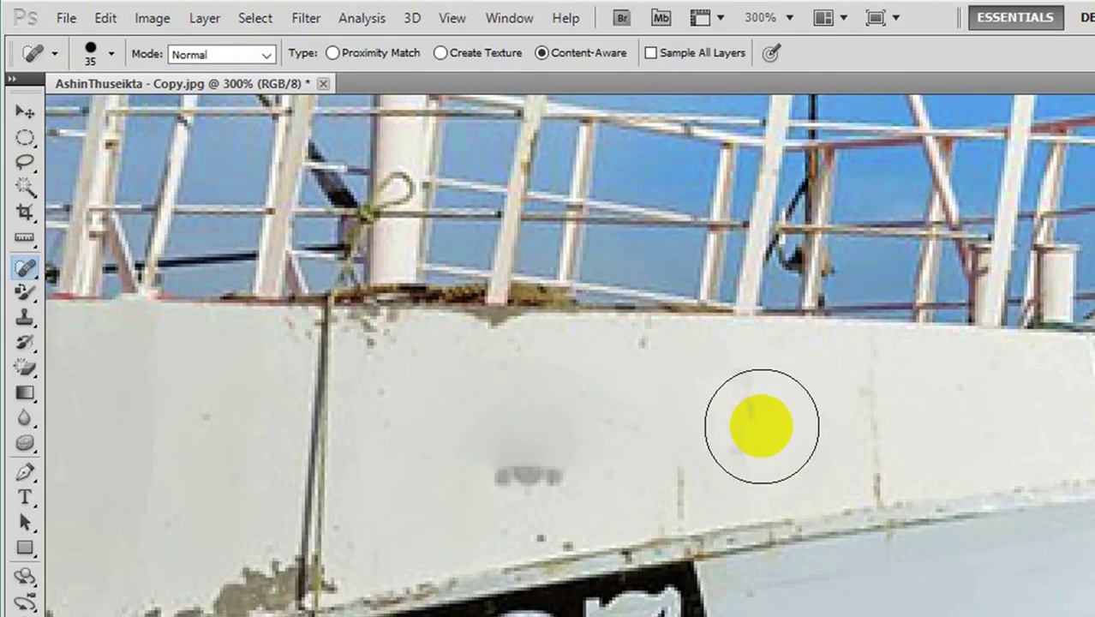
{"action": "left_click_drag", "start_coordinate": [421, 470], "coordinate": [580, 459]}
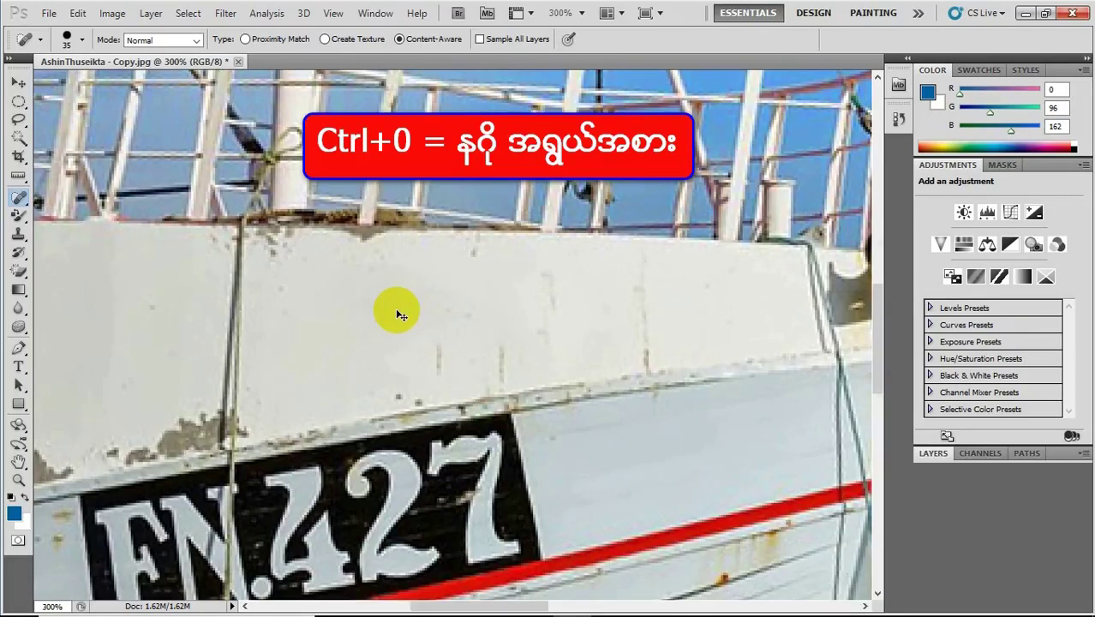
Step: Fit the whole image on screen and brush over the black streak on the hull
{"action": "key", "text": "ctrl+0"}
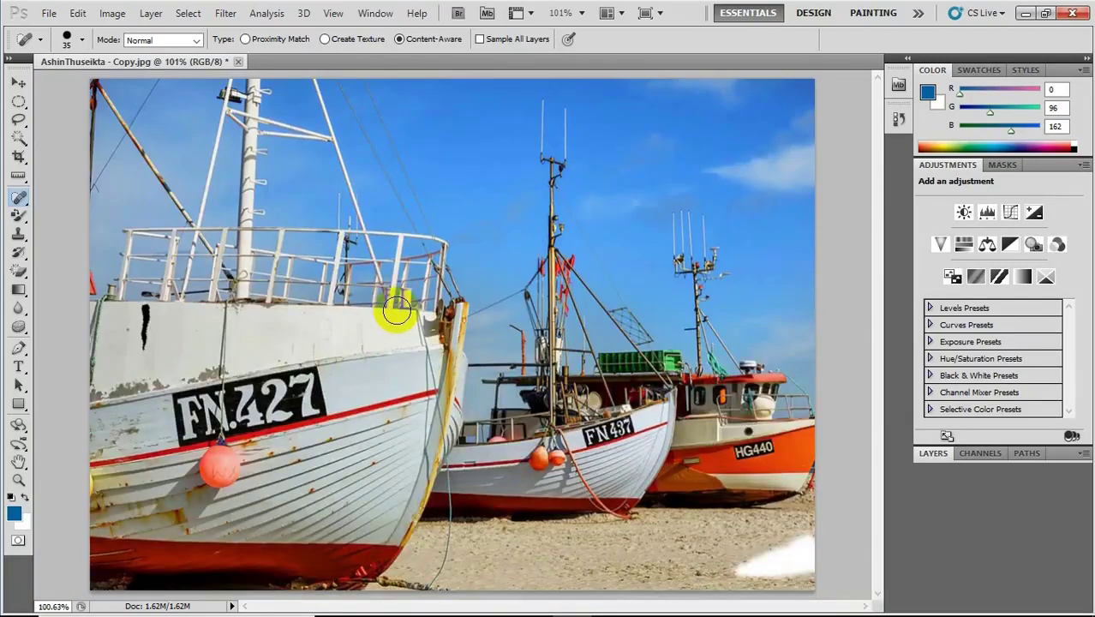
{"action": "left_click_drag", "start_coordinate": [289, 390], "coordinate": [272, 390]}
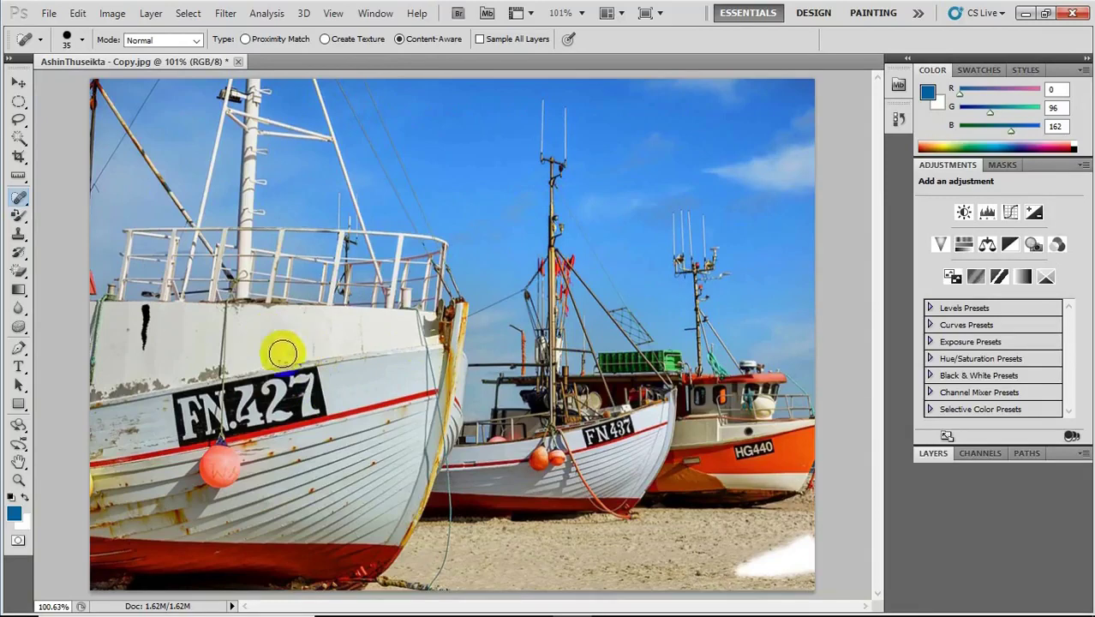
{"action": "left_click_drag", "start_coordinate": [145, 310], "coordinate": [171, 349]}
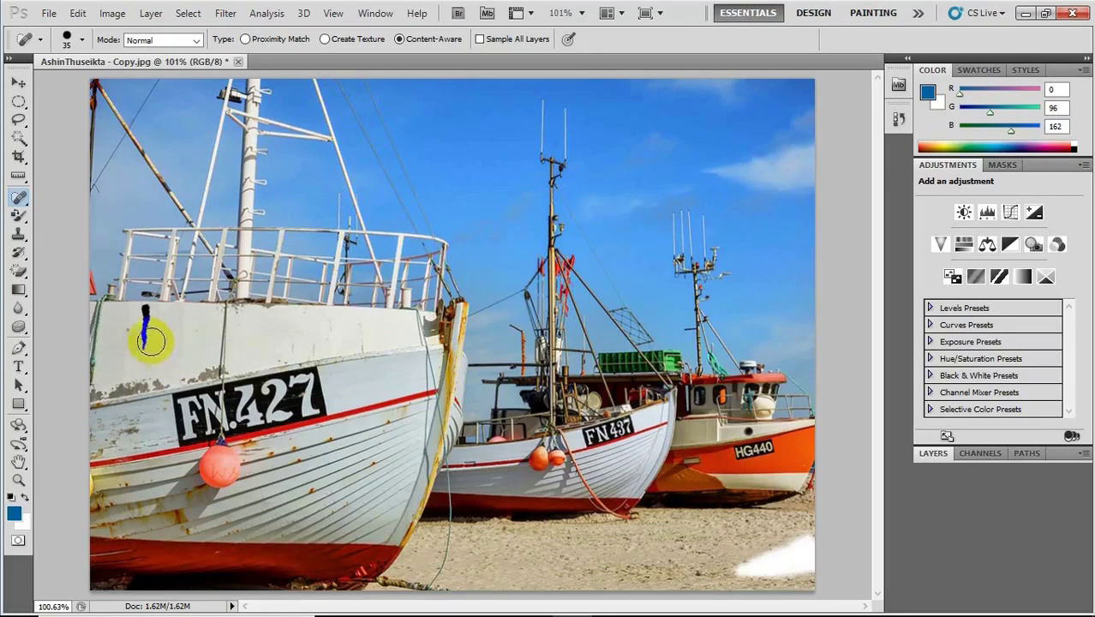
Step: Zoom to 400% on the black hull streak and centre it in view
{"action": "left_click", "coordinate": [18, 481]}
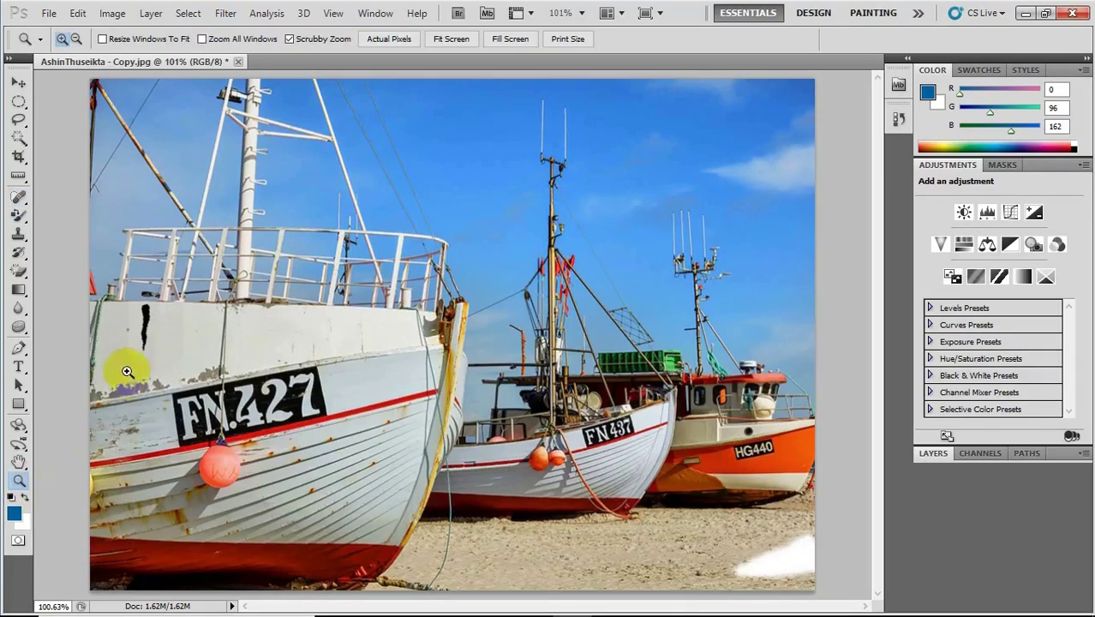
{"action": "left_click", "coordinate": [147, 334]}
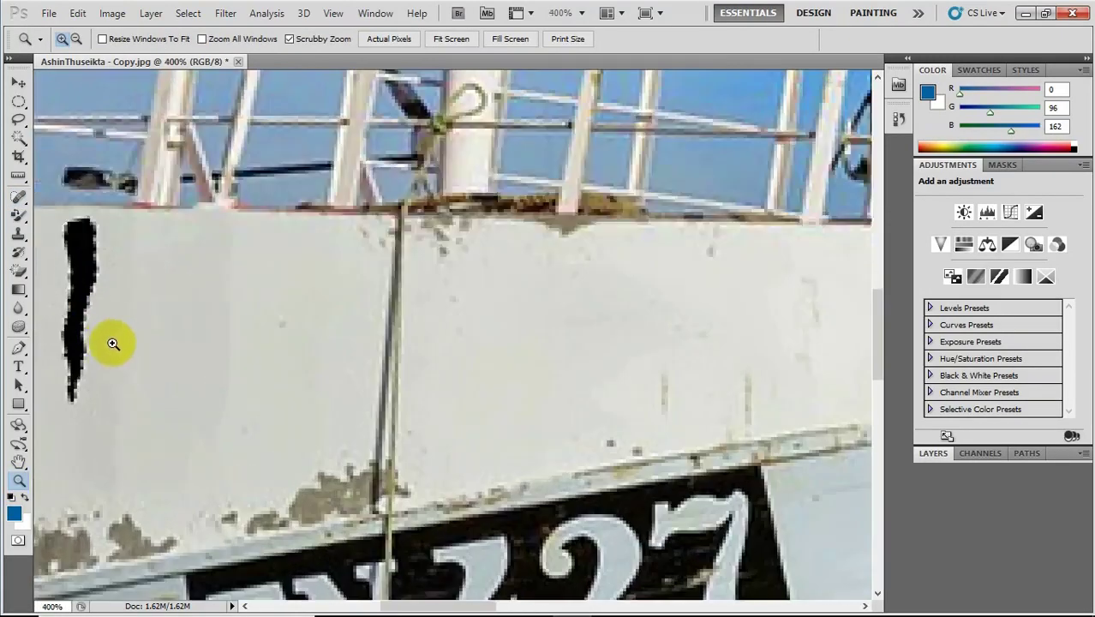
{"action": "left_click", "coordinate": [105, 337]}
{"action": "left_click_drag", "start_coordinate": [92, 320], "coordinate": [271, 337]}
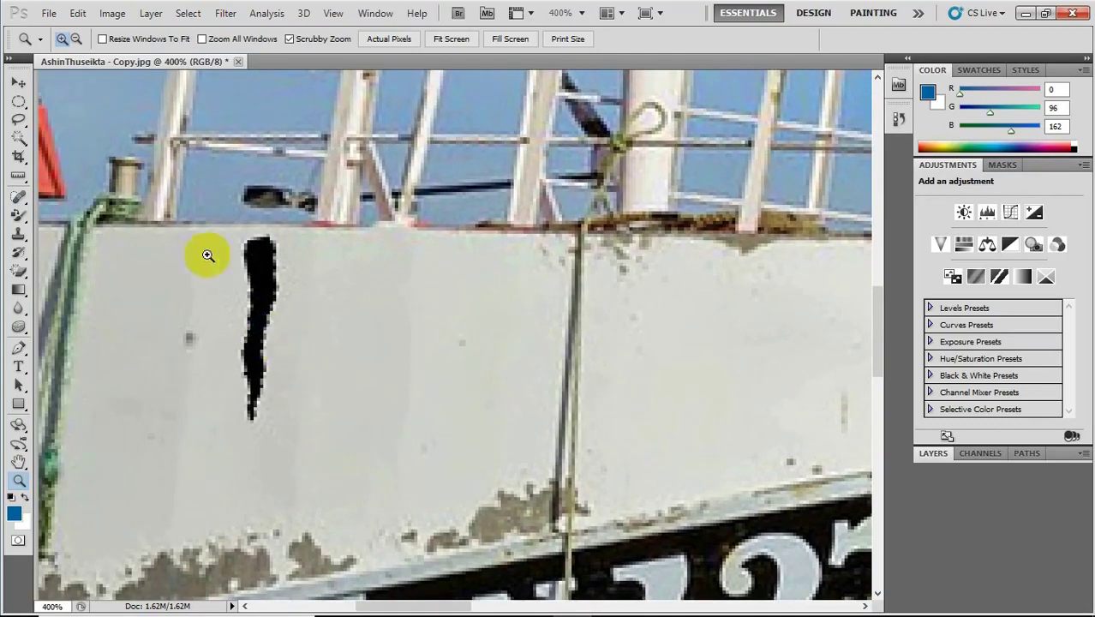
{"action": "left_click", "coordinate": [255, 307]}
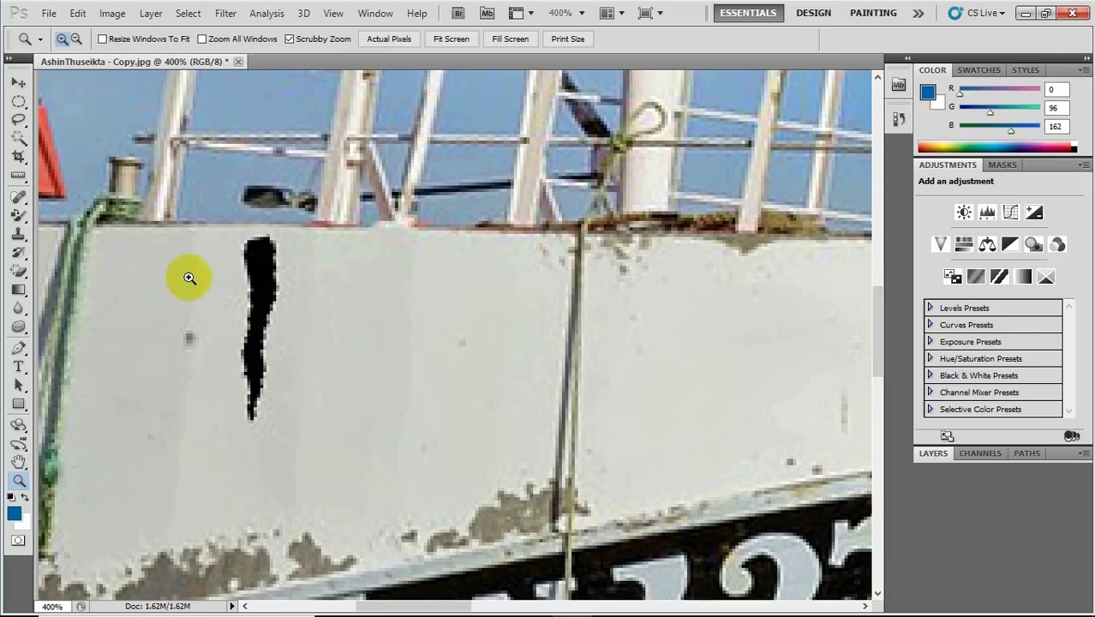
{"action": "left_click", "coordinate": [262, 257]}
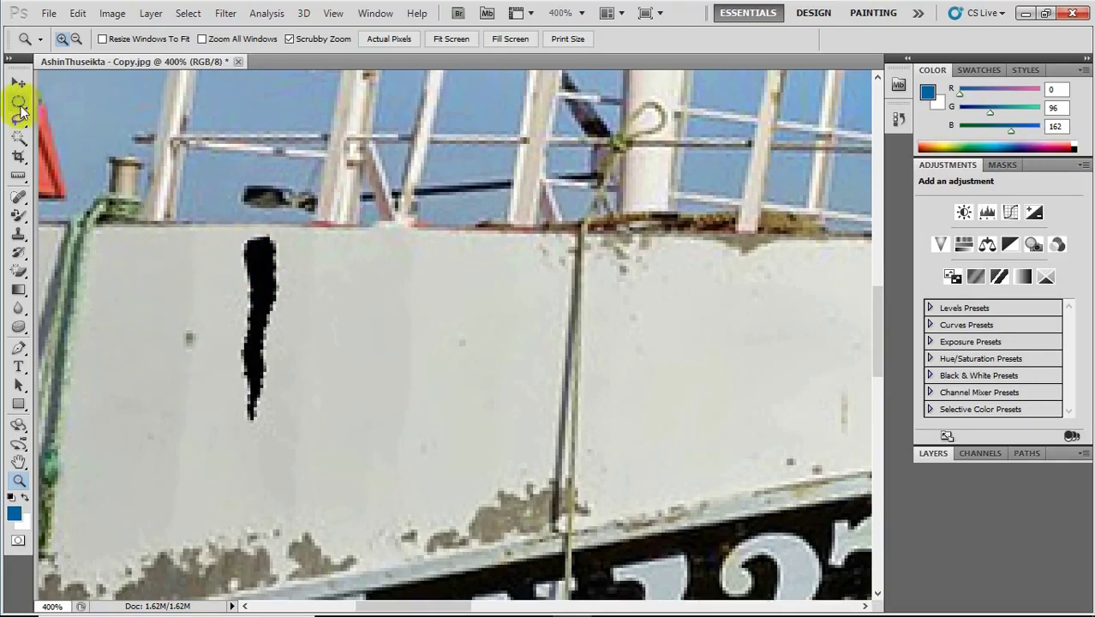
Step: Draw an elliptical marquee around the hull's black streak and nudge it up to frame it
{"action": "left_click", "coordinate": [20, 105]}
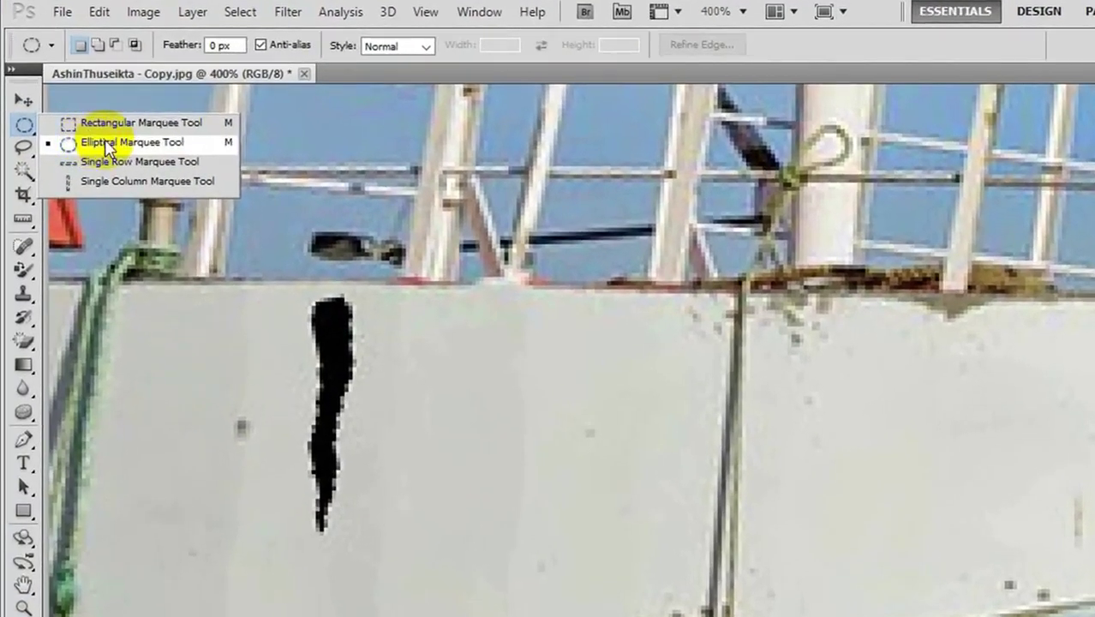
{"action": "left_click", "coordinate": [106, 146]}
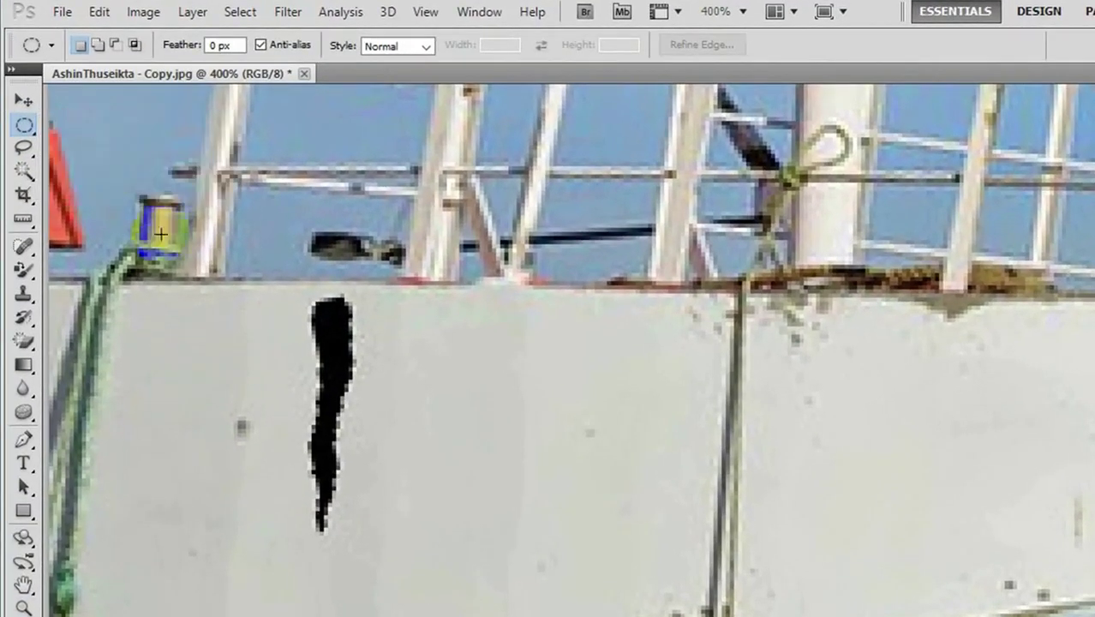
{"action": "left_click_drag", "start_coordinate": [232, 310], "coordinate": [360, 613]}
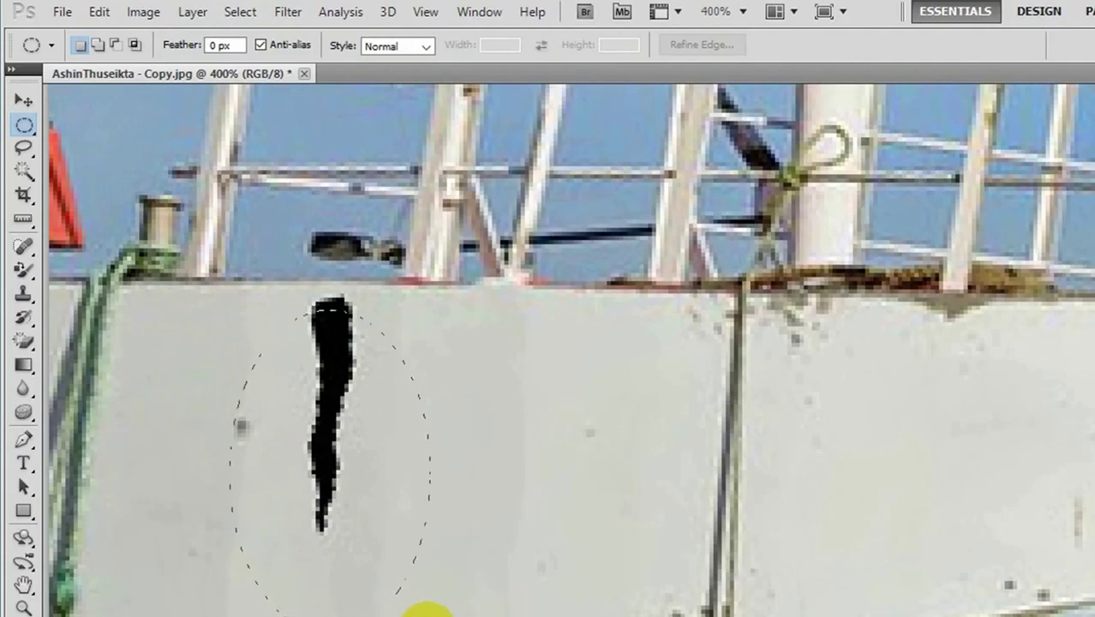
{"action": "left_click_drag", "start_coordinate": [426, 610], "coordinate": [421, 613]}
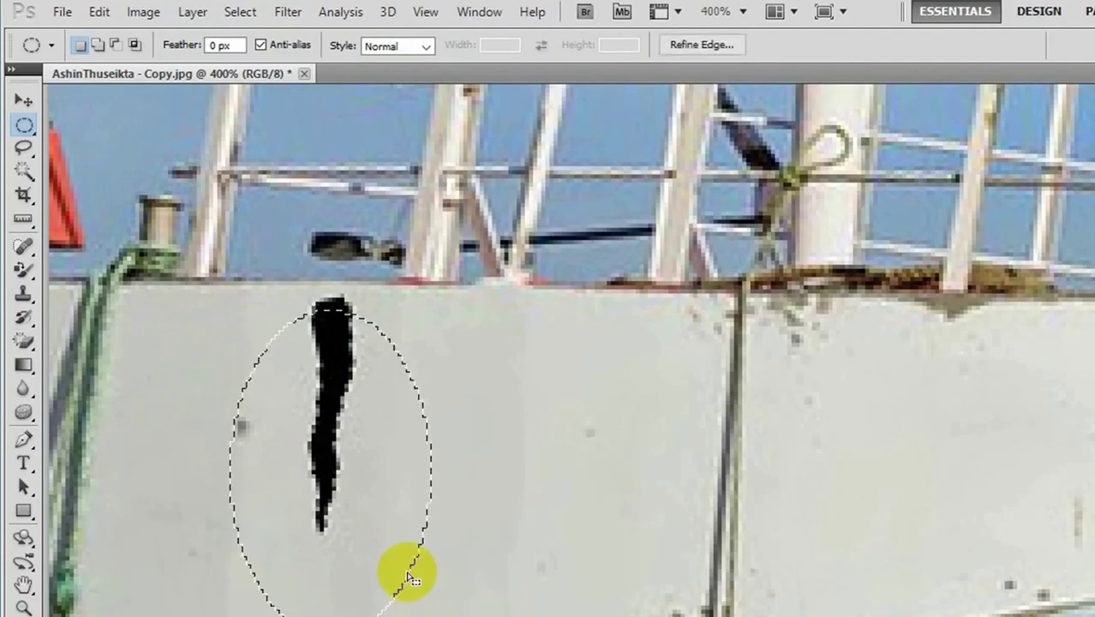
{"action": "left_click_drag", "start_coordinate": [361, 437], "coordinate": [356, 413]}
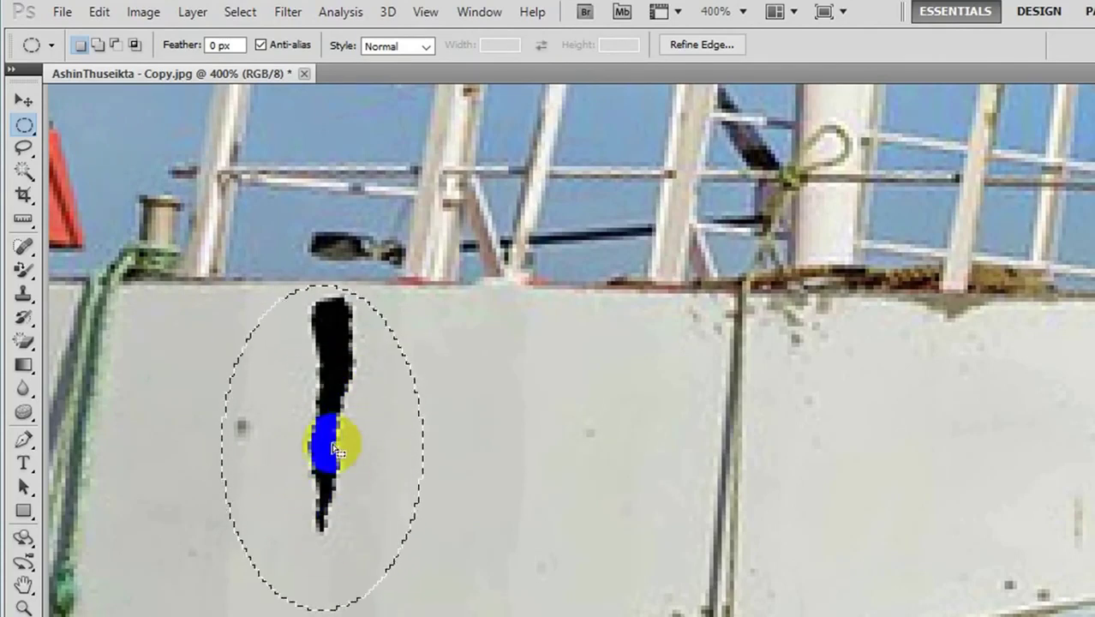
Step: Content-Aware fill the oval selection over the black streak, then deselect
{"action": "left_click", "coordinate": [99, 14]}
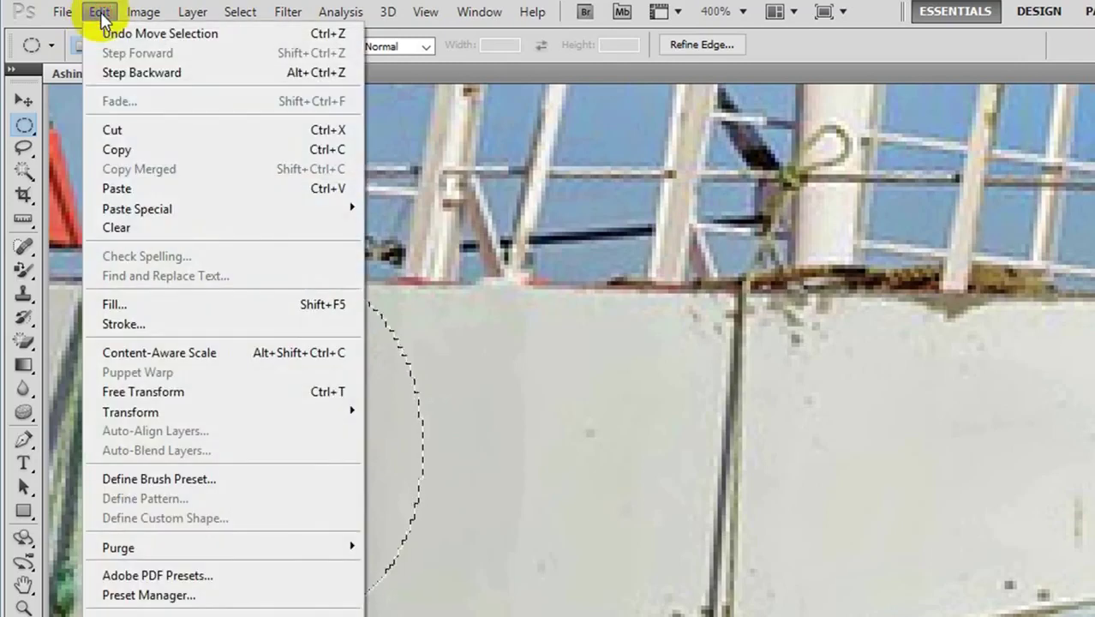
{"action": "left_click", "coordinate": [137, 306]}
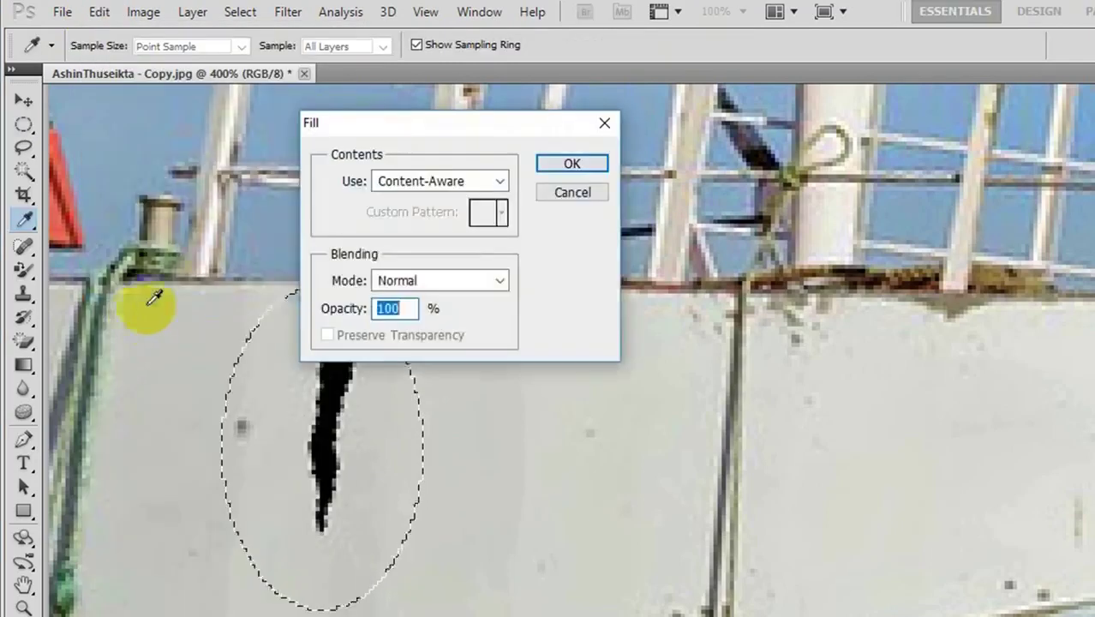
{"action": "left_click_drag", "start_coordinate": [385, 131], "coordinate": [497, 129]}
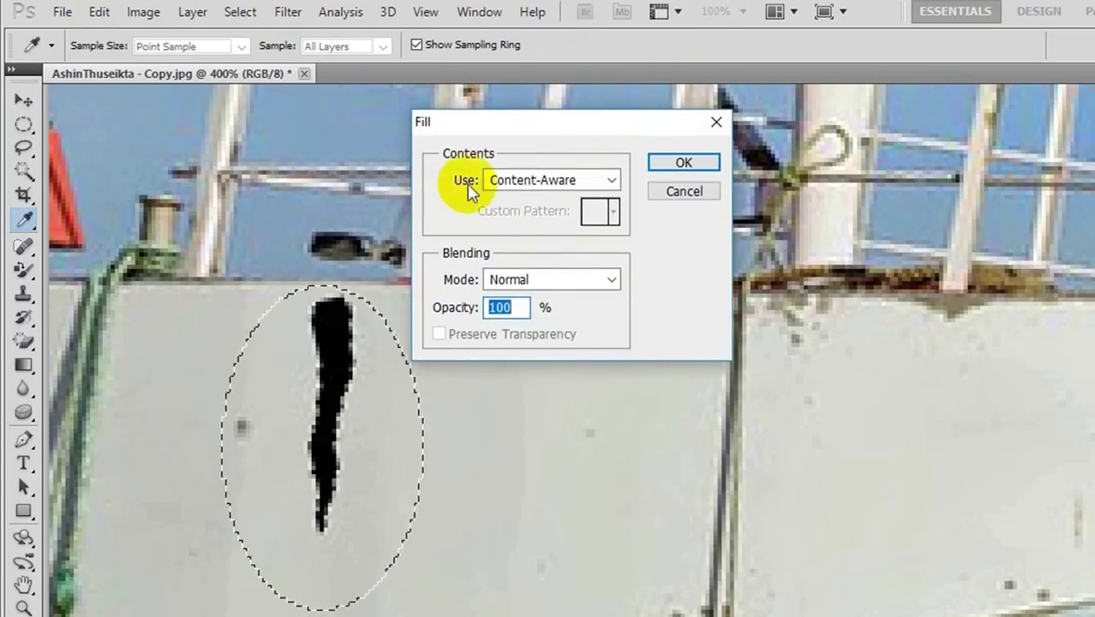
{"action": "left_click", "coordinate": [610, 184]}
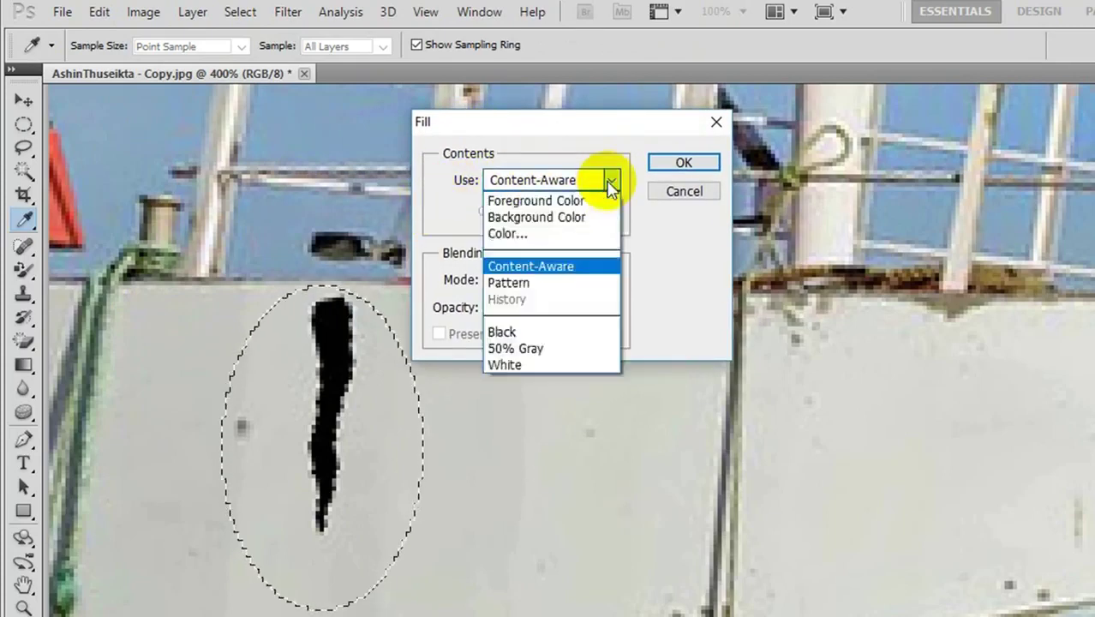
{"action": "left_click", "coordinate": [610, 184]}
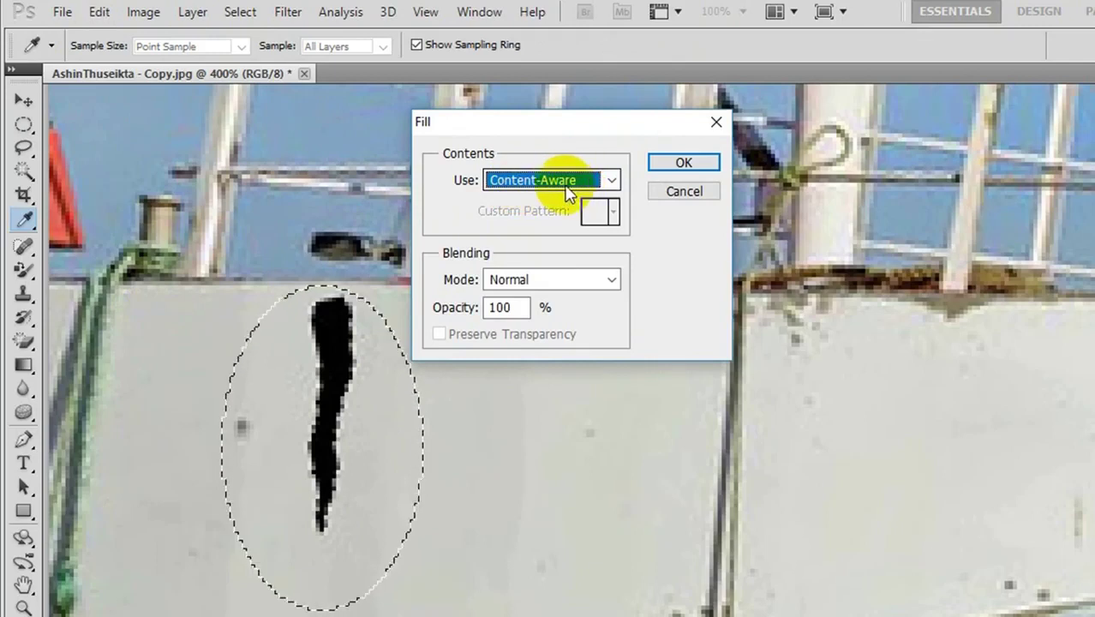
{"action": "left_click", "coordinate": [669, 167]}
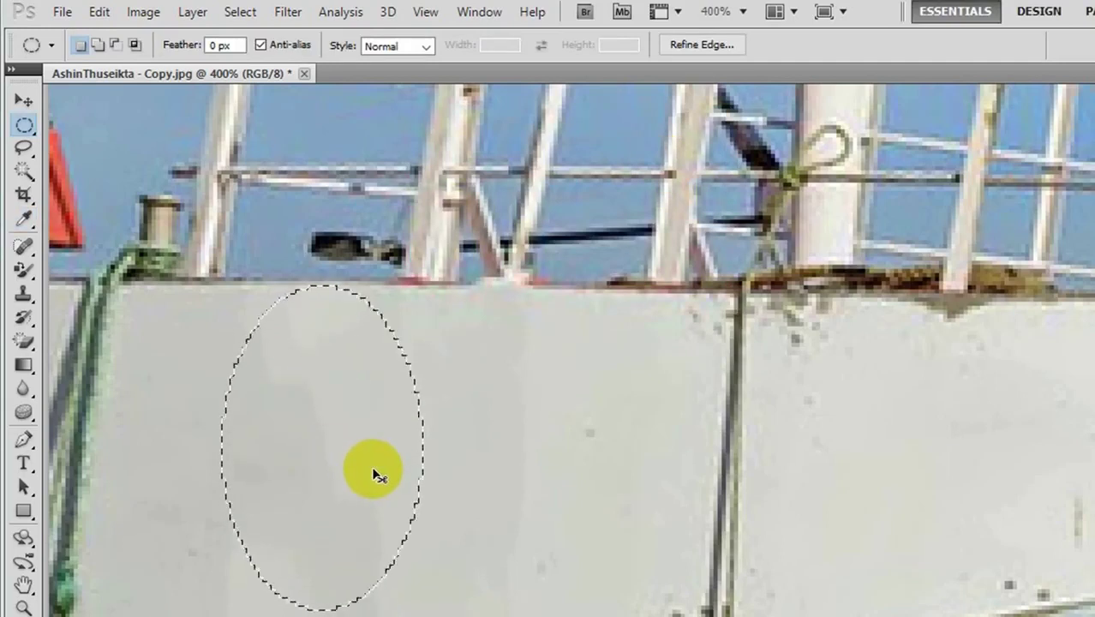
{"action": "key", "text": "ctrl+d"}
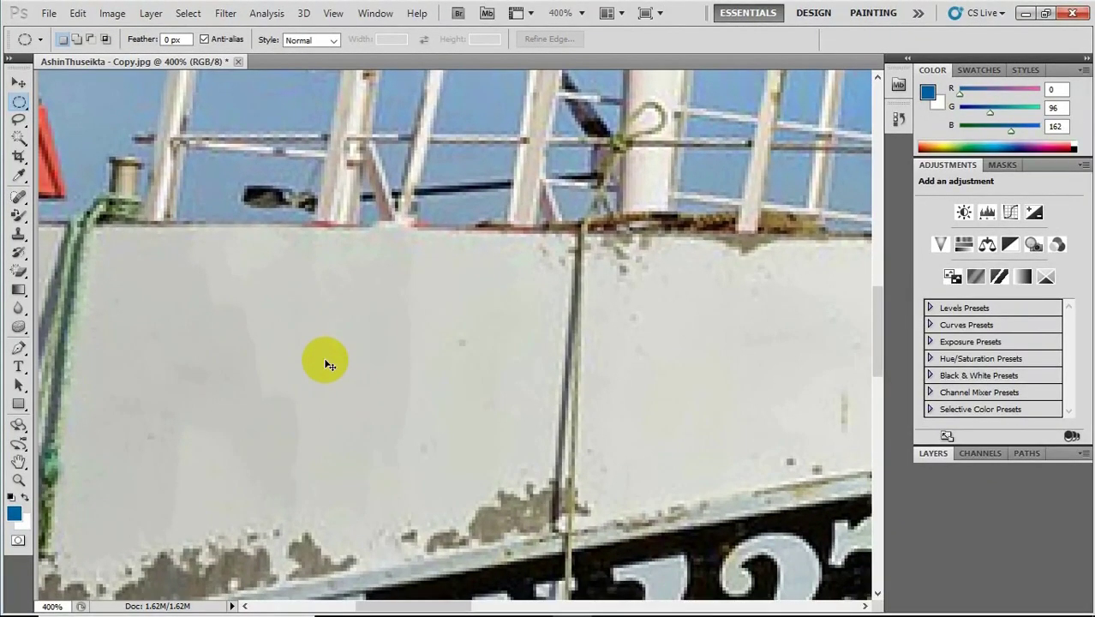
Step: Fit the image, then zoom to 400% on the white blotch in the lower-right sand
{"action": "key", "text": "ctrl+0"}
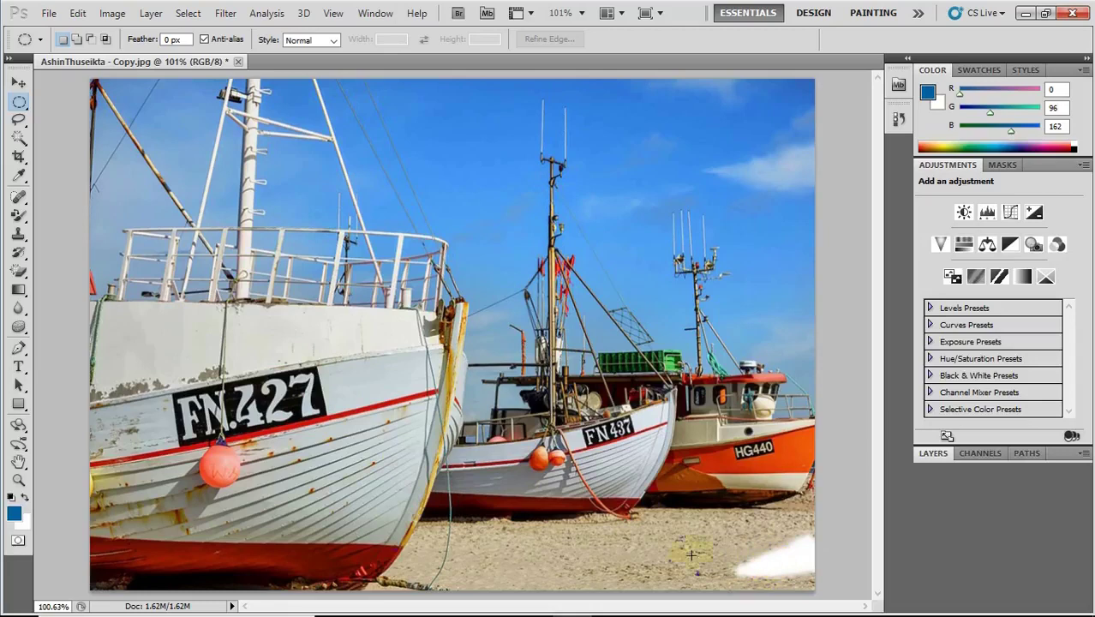
{"action": "left_click", "coordinate": [19, 482]}
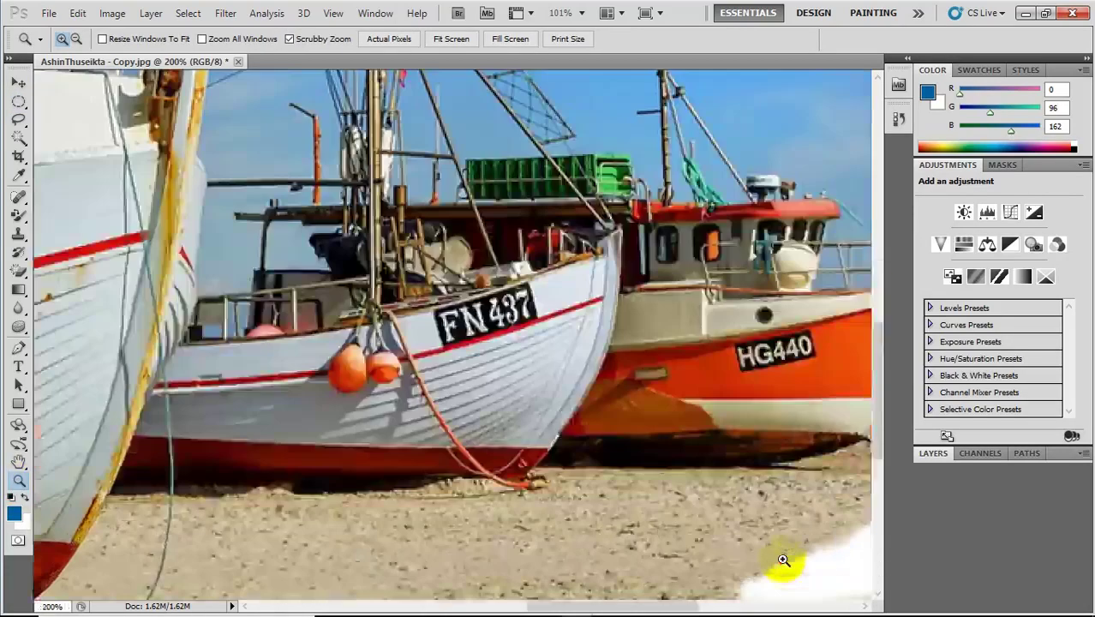
{"action": "left_click", "coordinate": [783, 558]}
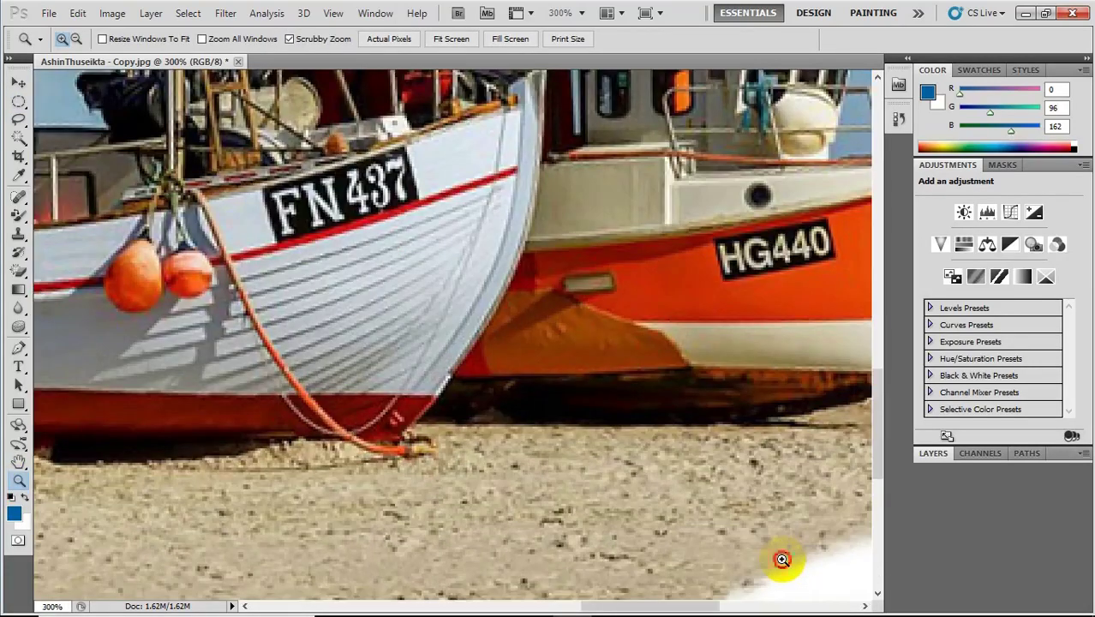
{"action": "left_click", "coordinate": [782, 559]}
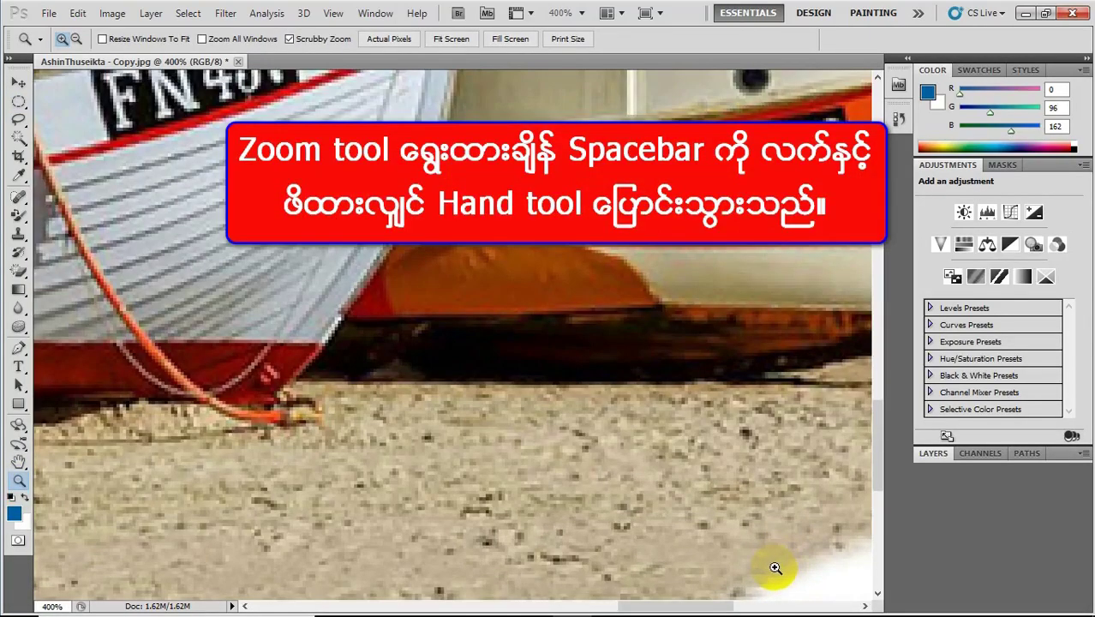
{"action": "mouse_move", "coordinate": [775, 568]}
{"action": "left_mouse_down"}
{"action": "mouse_move", "coordinate": [636, 457]}
{"action": "mouse_move", "coordinate": [560, 420]}
{"action": "left_mouse_up"}
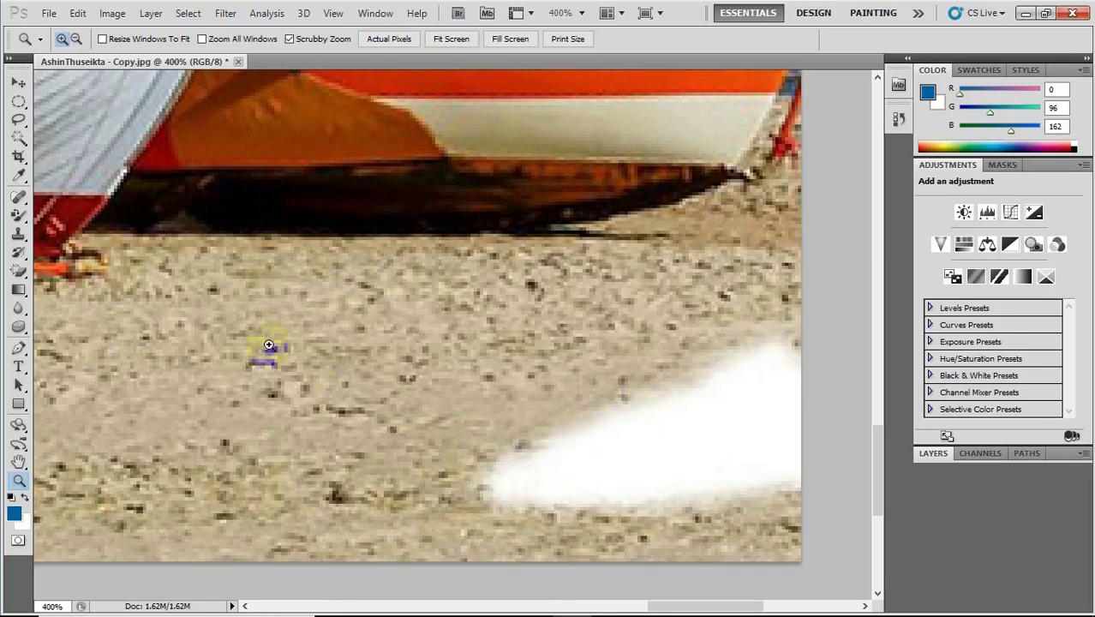
{"action": "left_click", "coordinate": [19, 236]}
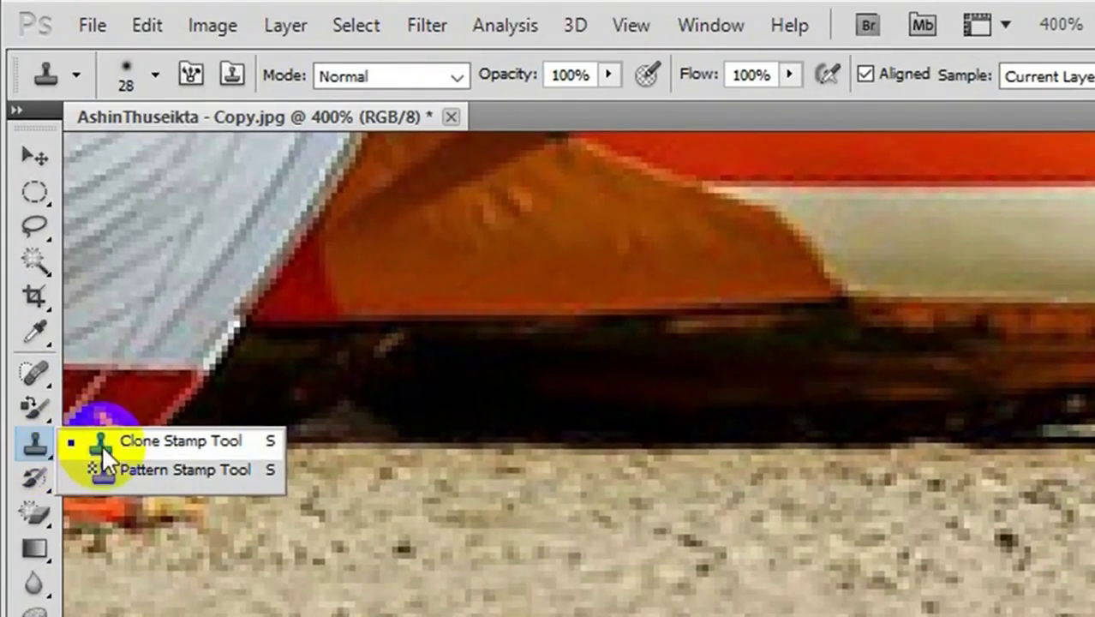
Step: Clone nearby sand over the white blotch in three strokes, then fit the image to the window
{"action": "left_click", "coordinate": [102, 444]}
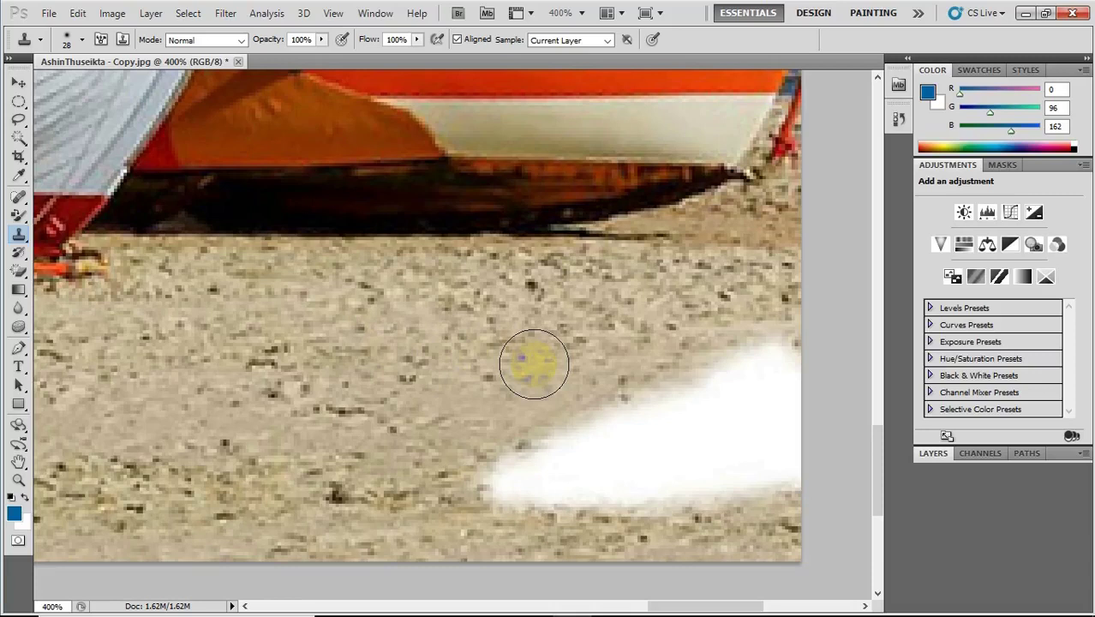
{"action": "left_click_drag", "start_coordinate": [533, 365], "coordinate": [793, 378]}
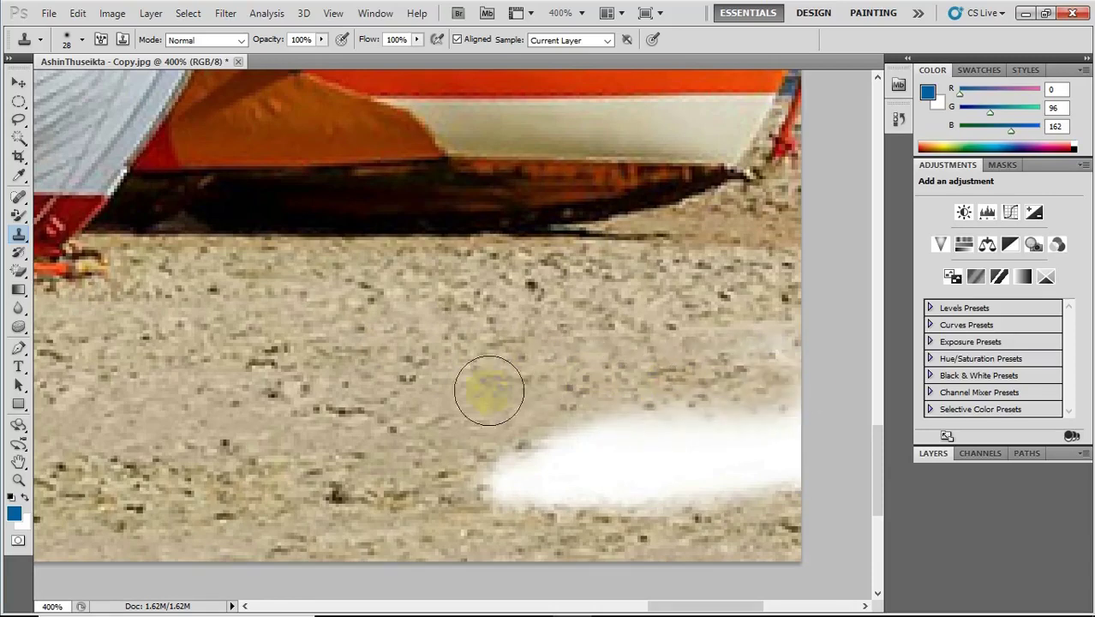
{"action": "mouse_move", "coordinate": [462, 402]}
{"action": "left_mouse_down"}
{"action": "mouse_move", "coordinate": [581, 423]}
{"action": "mouse_move", "coordinate": [438, 461]}
{"action": "mouse_move", "coordinate": [792, 464]}
{"action": "left_mouse_up"}
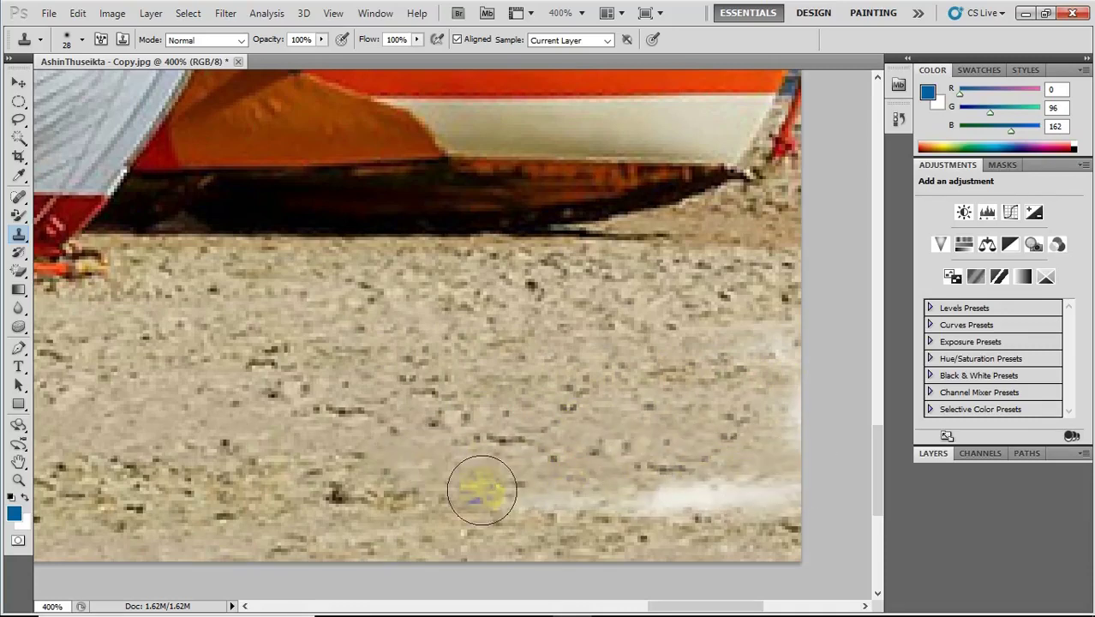
{"action": "mouse_move", "coordinate": [484, 487]}
{"action": "left_mouse_down"}
{"action": "mouse_move", "coordinate": [802, 502]}
{"action": "mouse_move", "coordinate": [593, 506]}
{"action": "mouse_move", "coordinate": [782, 510]}
{"action": "mouse_move", "coordinate": [697, 510]}
{"action": "left_mouse_up"}
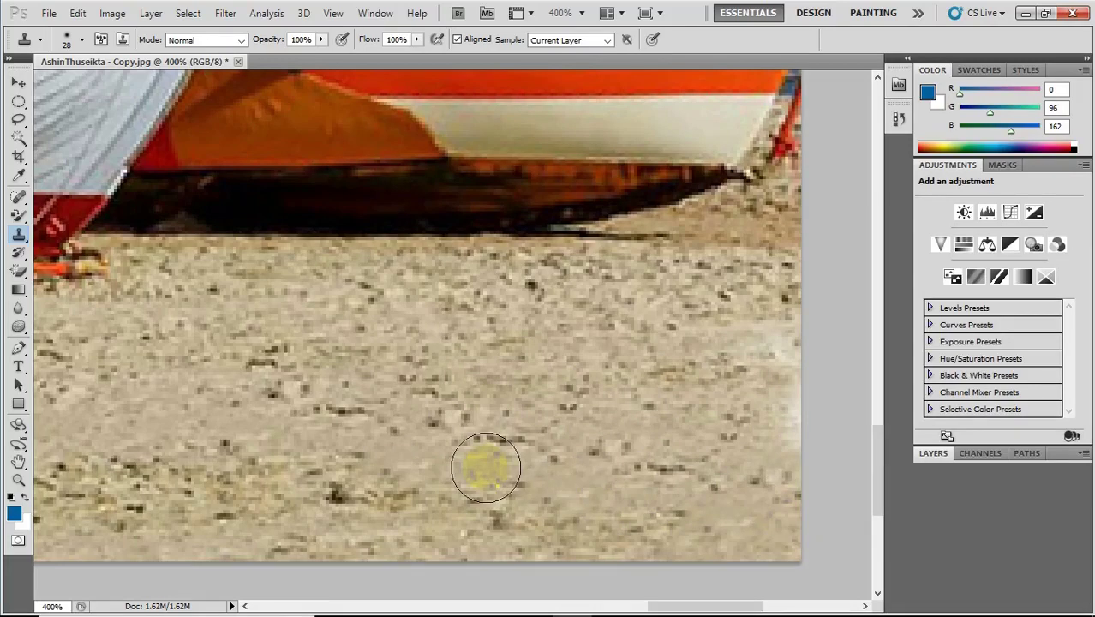
{"action": "key", "text": "ctrl+0"}
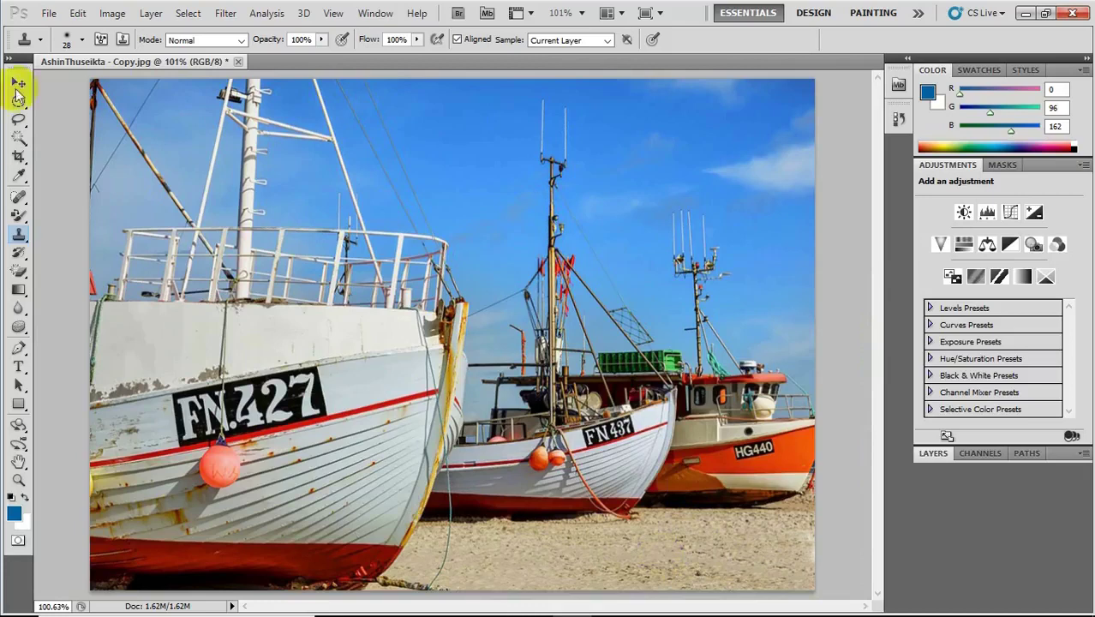
Step: Scrubby-zoom to 400% on the middle boat and pan to show the FN437 hull planks
{"action": "left_click", "coordinate": [18, 479]}
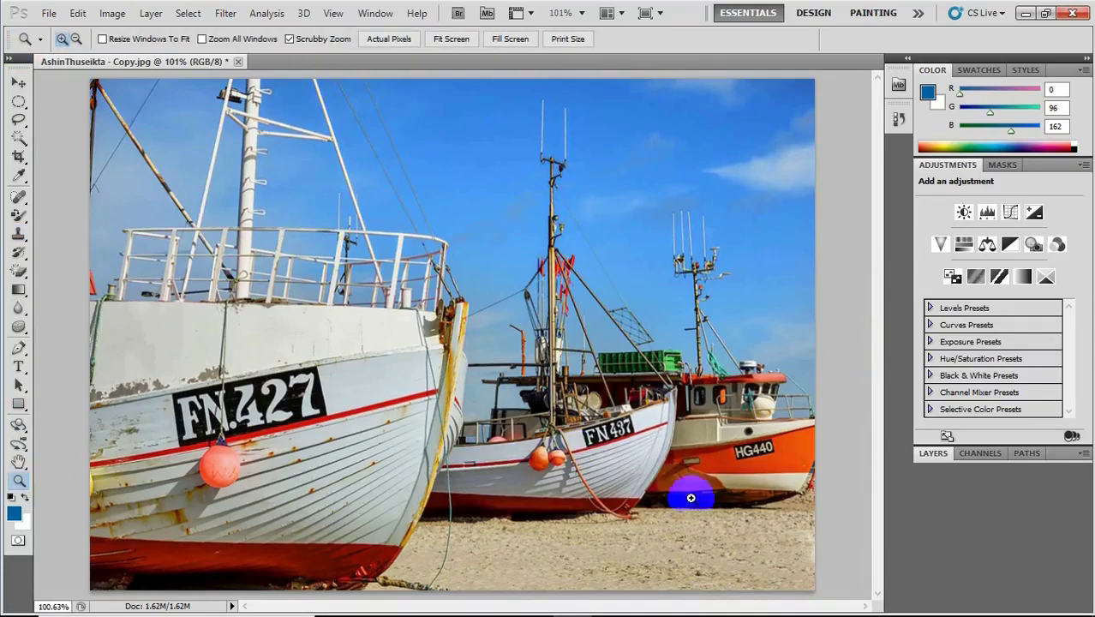
{"action": "left_click_drag", "start_coordinate": [694, 491], "coordinate": [663, 460]}
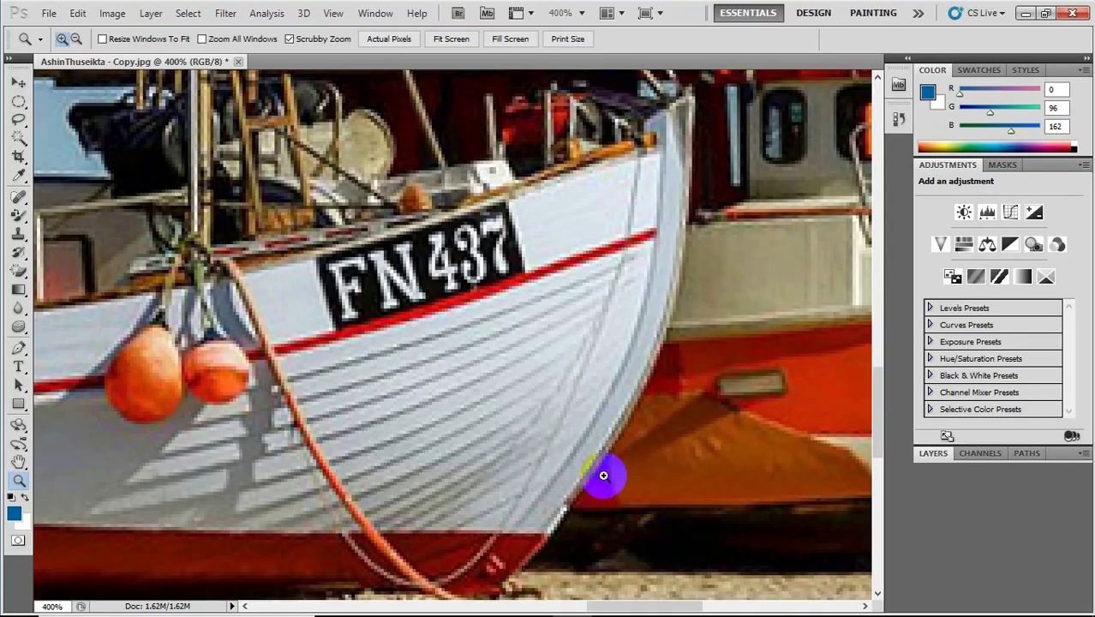
{"action": "left_click_drag", "start_coordinate": [604, 477], "coordinate": [389, 368]}
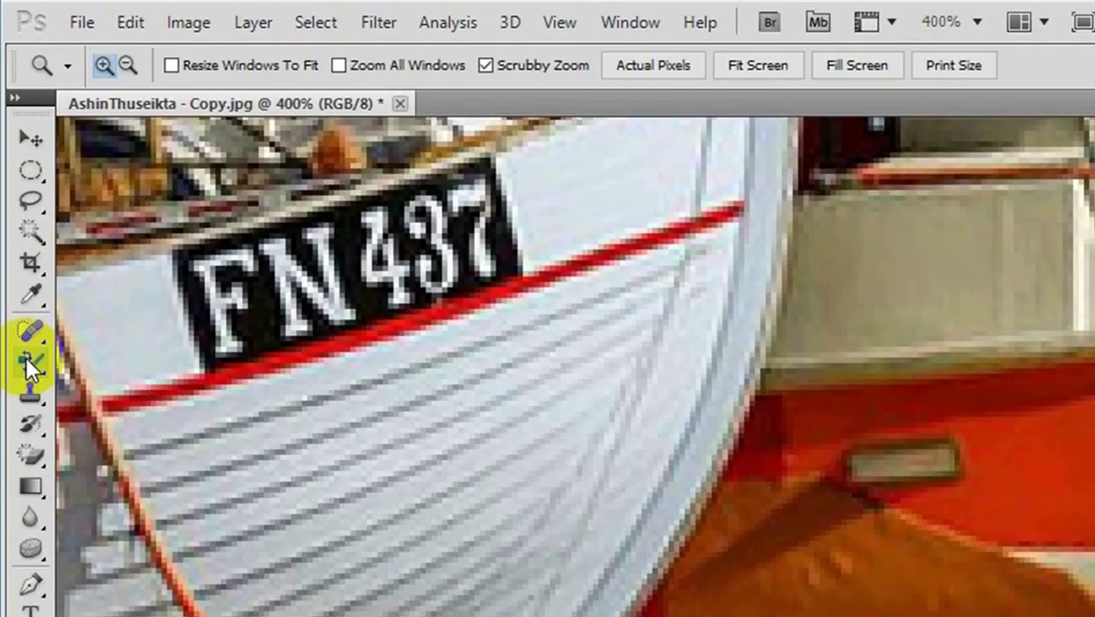
Step: Switch to the Color Replacement Tool with a 12 px brush in Hue mode, testing one stroke
{"action": "left_click", "coordinate": [26, 356]}
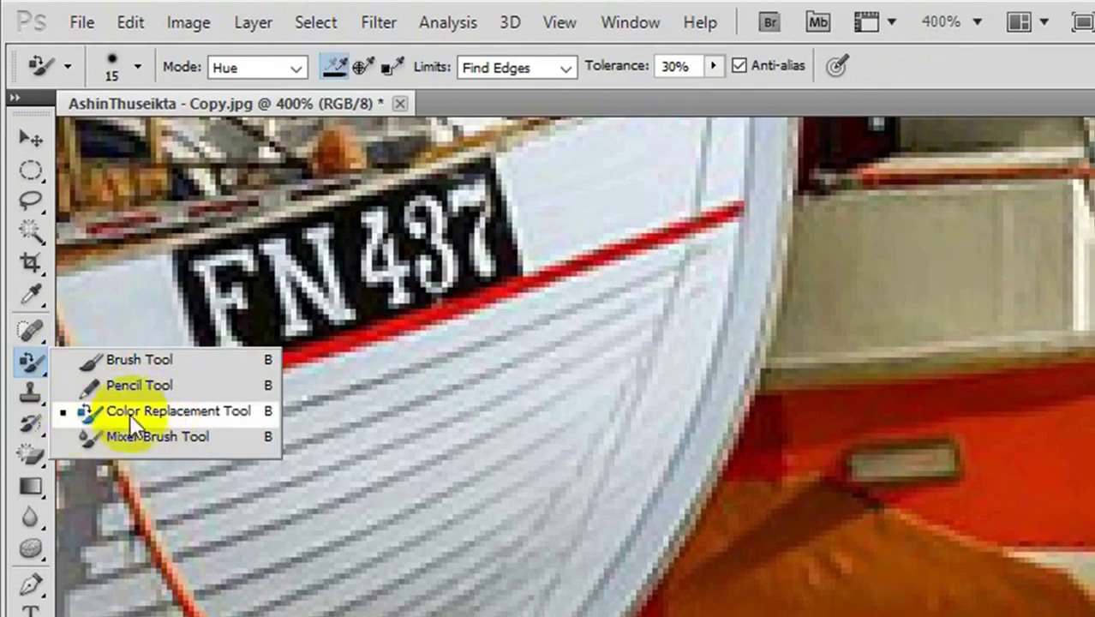
{"action": "left_click", "coordinate": [254, 408]}
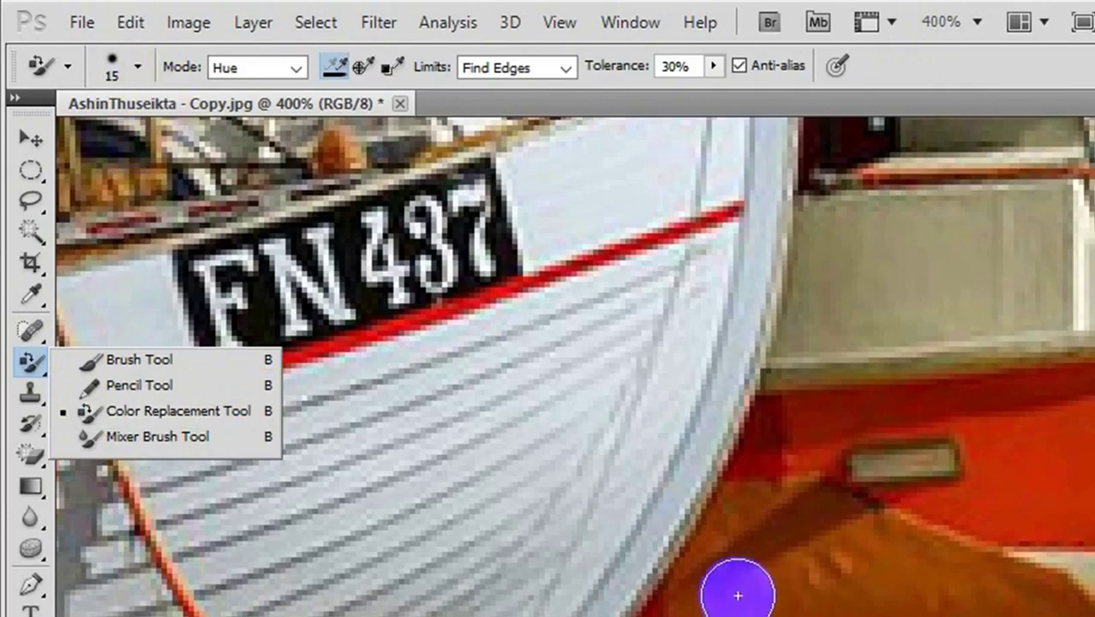
{"action": "left_click", "coordinate": [522, 452]}
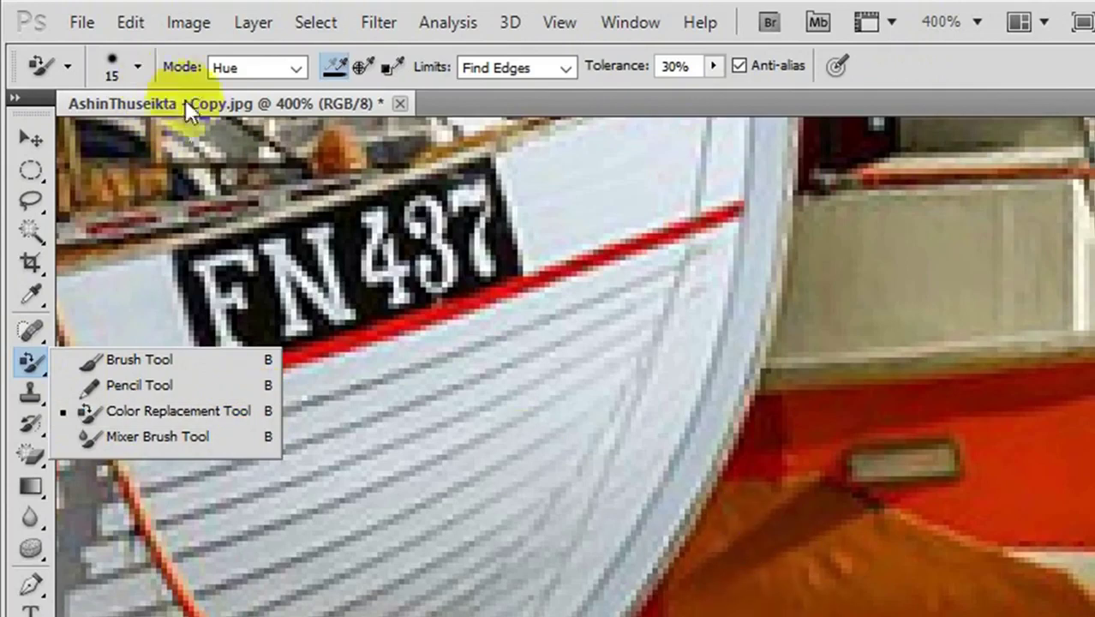
{"action": "left_click", "coordinate": [139, 69]}
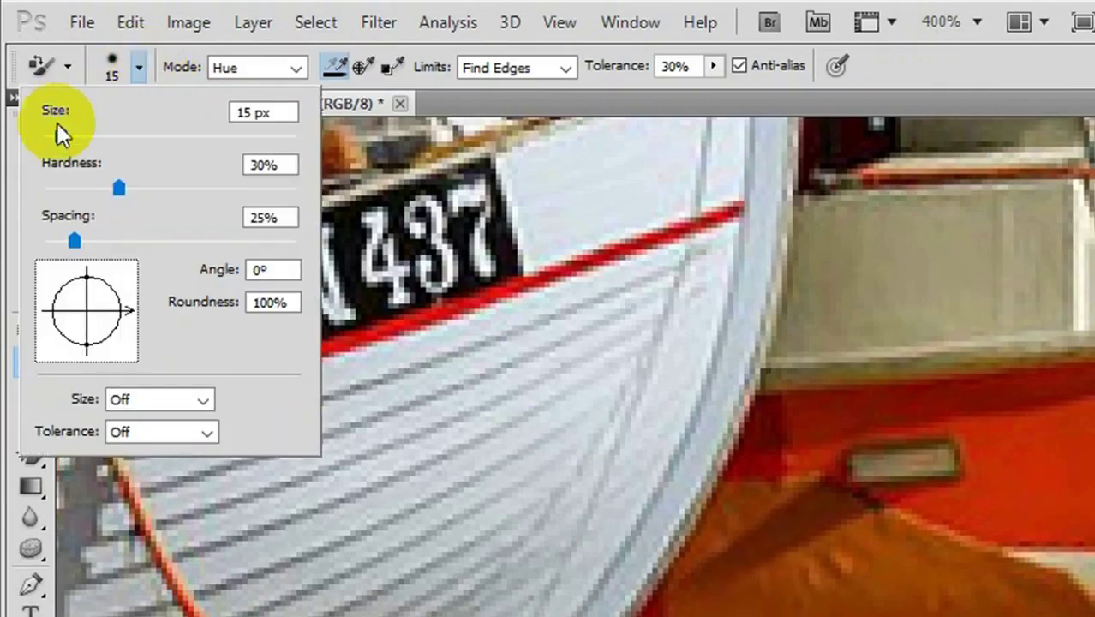
{"action": "left_click_drag", "start_coordinate": [60, 135], "coordinate": [57, 134]}
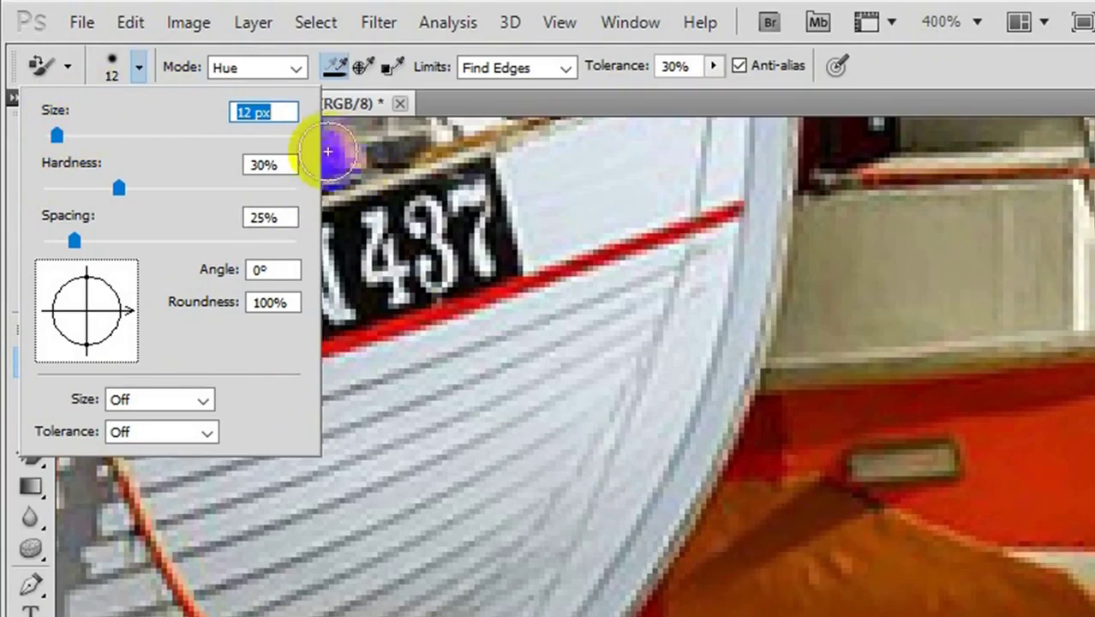
{"action": "left_click", "coordinate": [292, 65]}
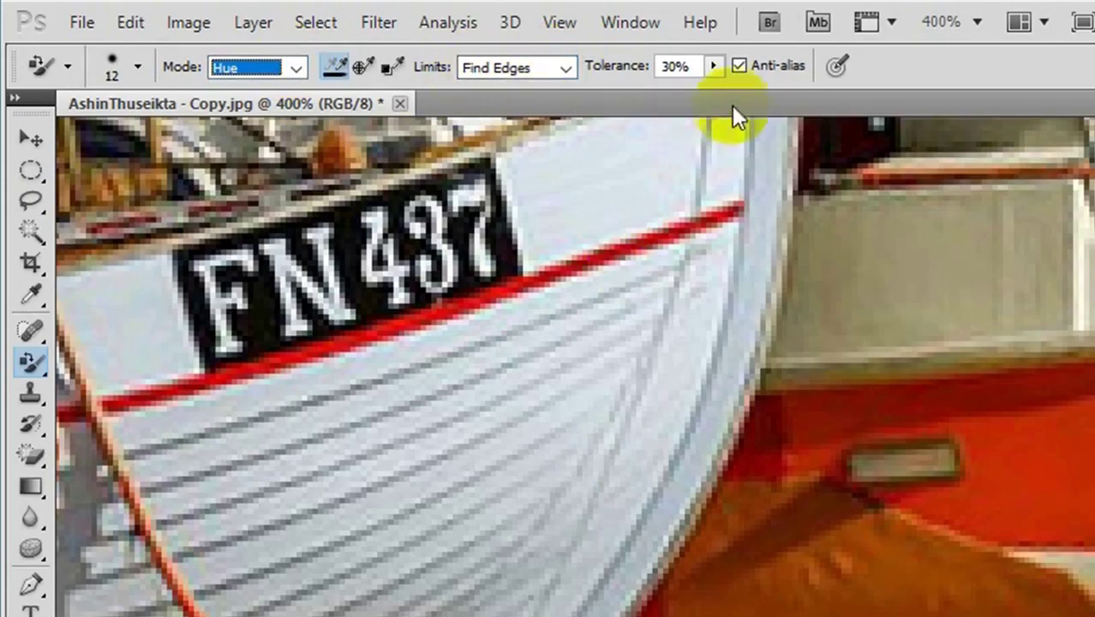
{"action": "mouse_move", "coordinate": [816, 419]}
{"action": "left_mouse_down"}
{"action": "mouse_move", "coordinate": [812, 557]}
{"action": "mouse_move", "coordinate": [789, 536]}
{"action": "mouse_move", "coordinate": [819, 489]}
{"action": "left_mouse_up"}
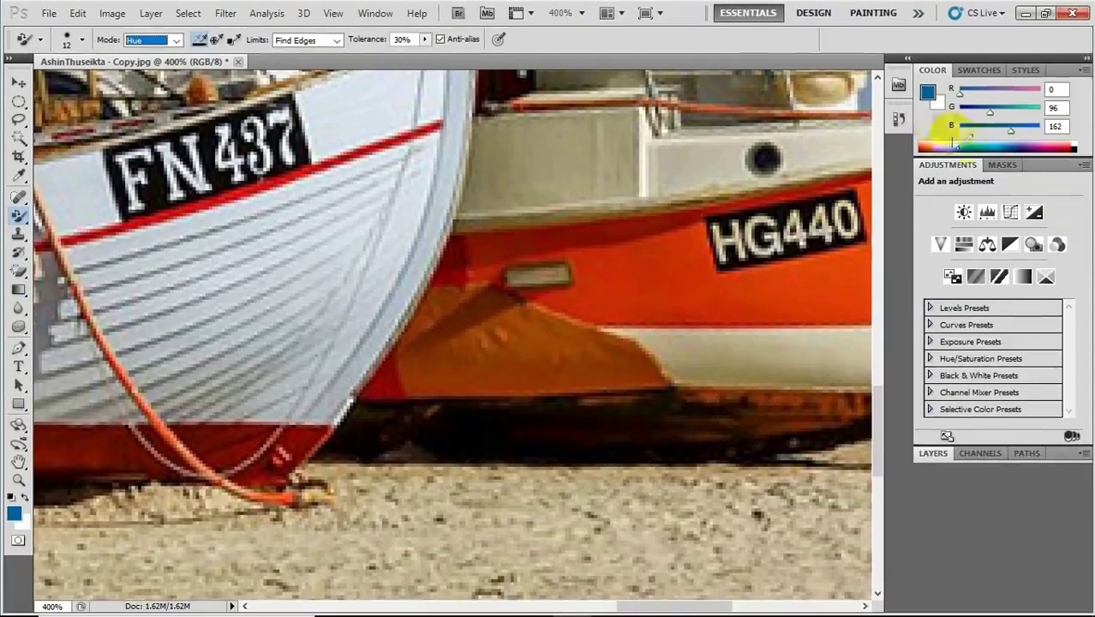
Step: After trying gold shades and toggling the Color panel, pick dark blue R0 G82 B128
{"action": "left_click", "coordinate": [942, 145]}
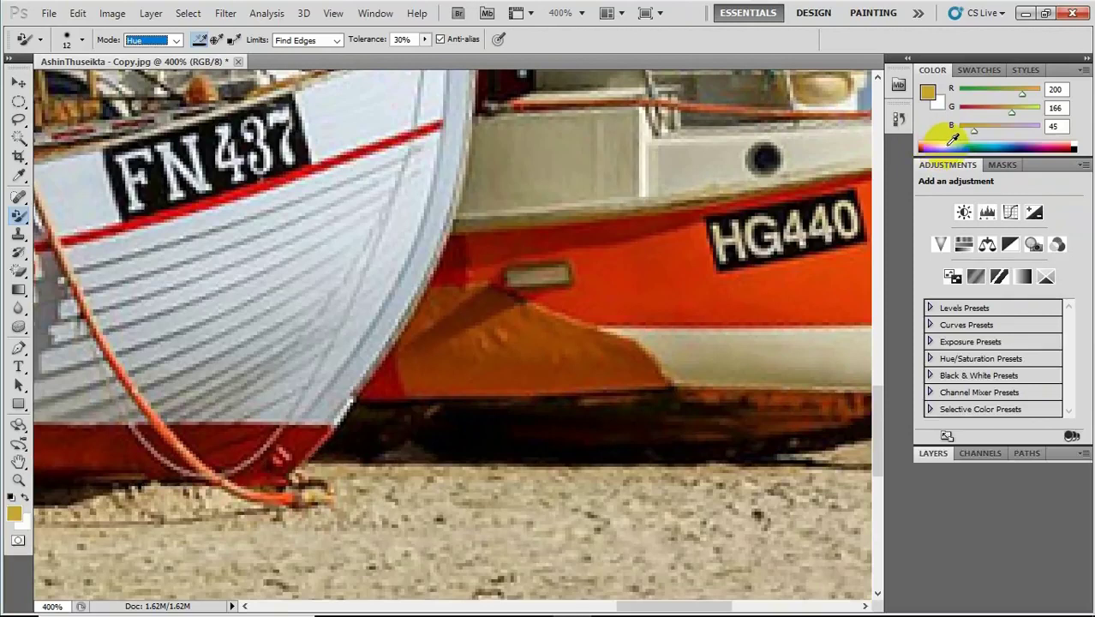
{"action": "left_click_drag", "start_coordinate": [948, 143], "coordinate": [955, 143]}
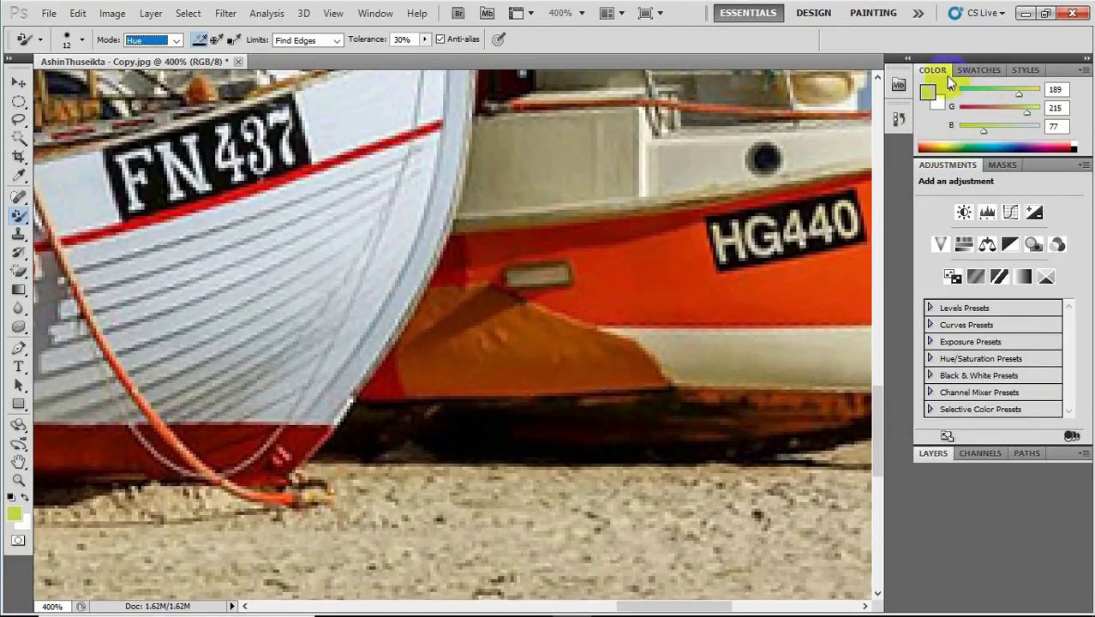
{"action": "left_click", "coordinate": [378, 17]}
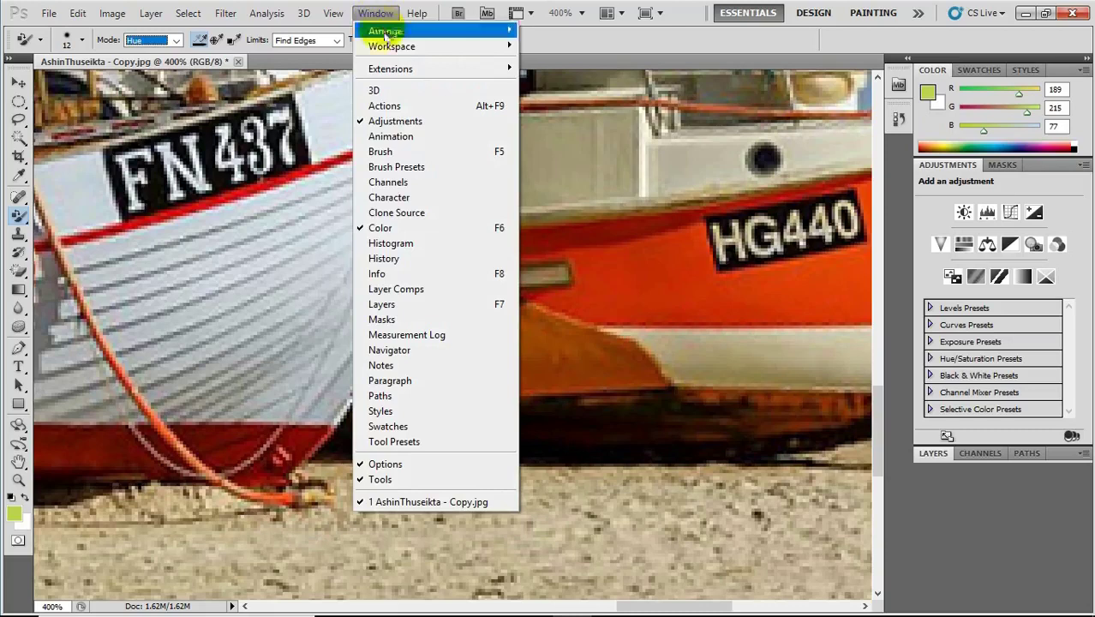
{"action": "left_click", "coordinate": [380, 228]}
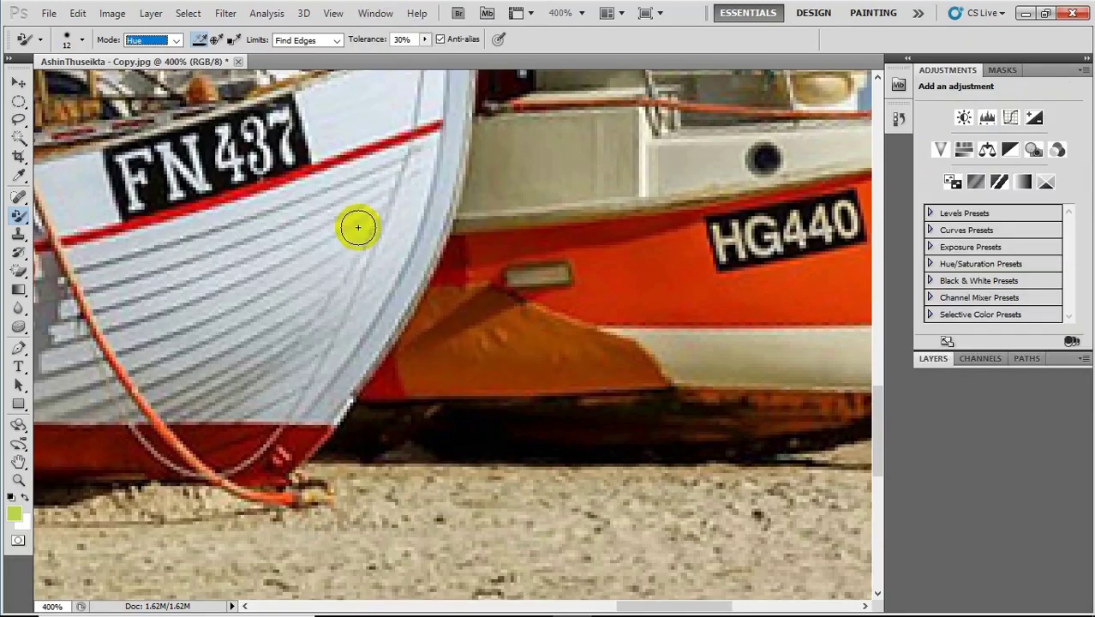
{"action": "left_click", "coordinate": [377, 17]}
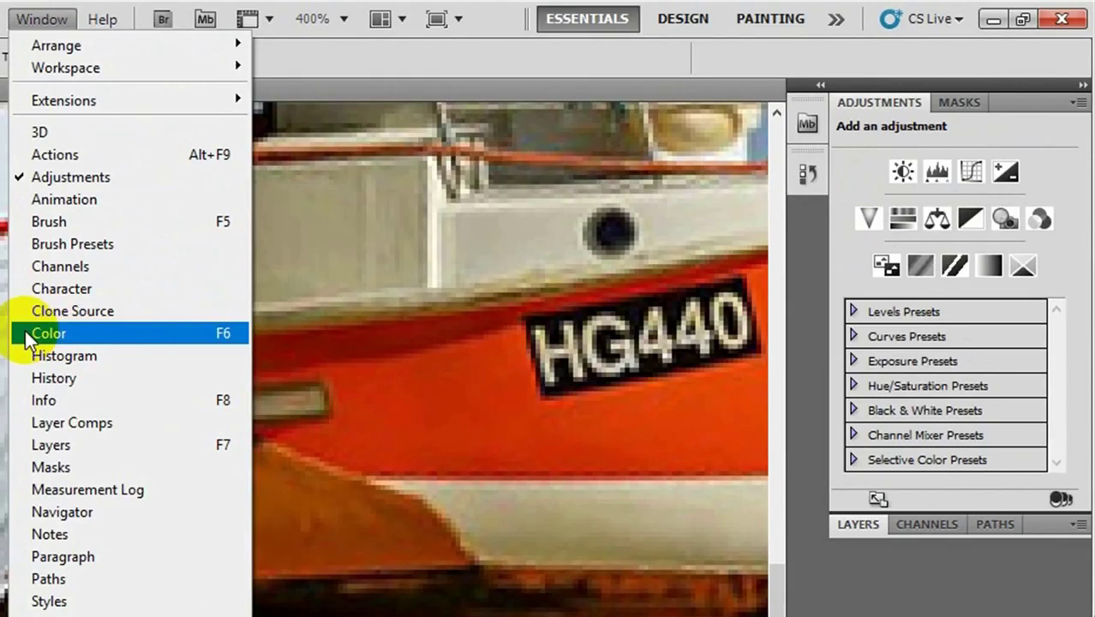
{"action": "left_click", "coordinate": [28, 332]}
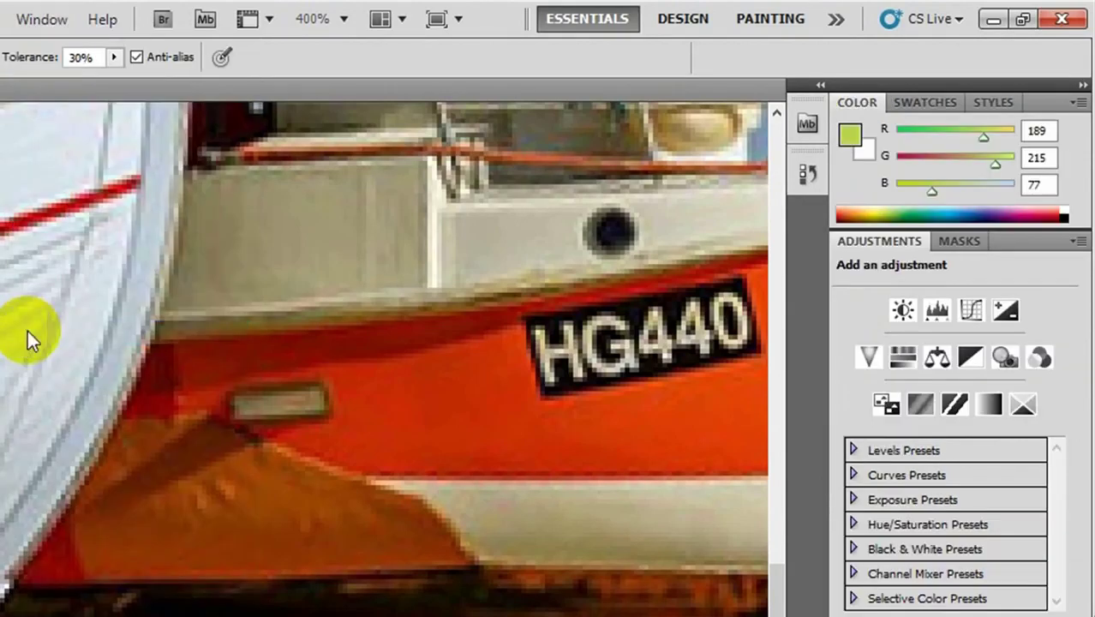
{"action": "left_click", "coordinate": [552, 424]}
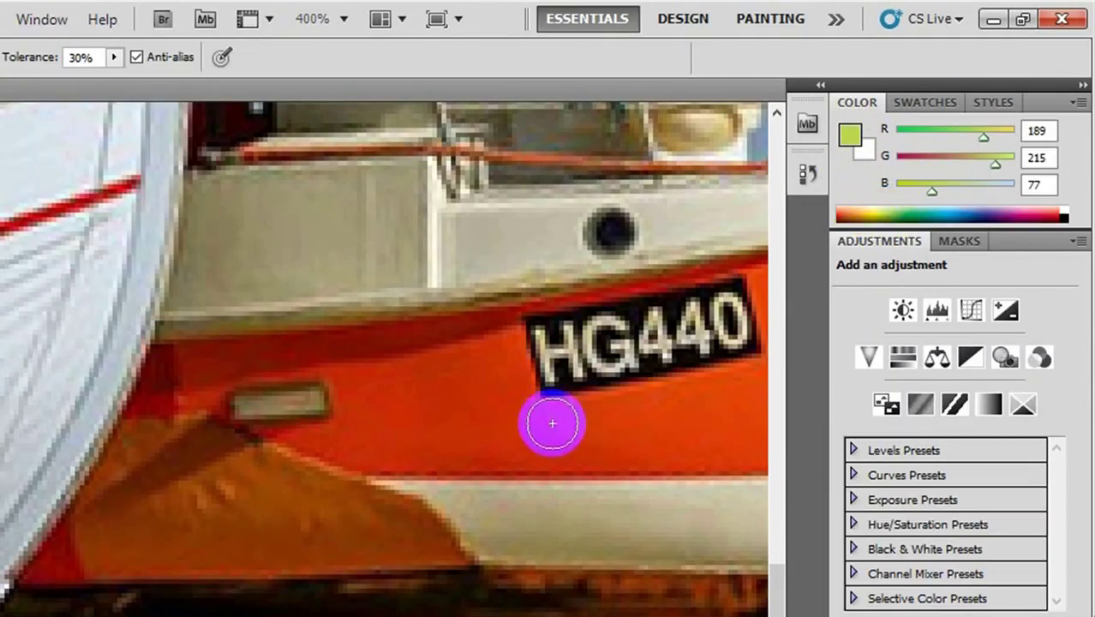
{"action": "left_click", "coordinate": [969, 213]}
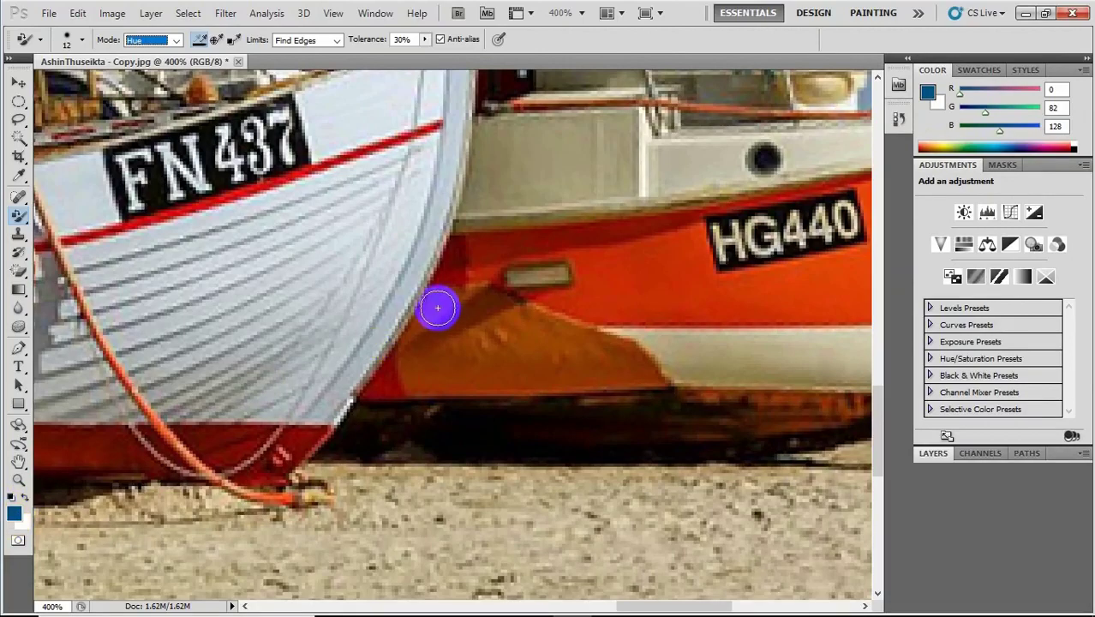
Step: Paint the orange section below HG440 dark blue, then fit the image on screen
{"action": "mouse_move", "coordinate": [433, 305]}
{"action": "left_mouse_down"}
{"action": "mouse_move", "coordinate": [608, 348]}
{"action": "mouse_move", "coordinate": [487, 335]}
{"action": "mouse_move", "coordinate": [410, 342]}
{"action": "mouse_move", "coordinate": [420, 376]}
{"action": "mouse_move", "coordinate": [528, 364]}
{"action": "mouse_move", "coordinate": [464, 321]}
{"action": "mouse_move", "coordinate": [438, 372]}
{"action": "mouse_move", "coordinate": [479, 381]}
{"action": "mouse_move", "coordinate": [647, 372]}
{"action": "mouse_move", "coordinate": [626, 353]}
{"action": "mouse_move", "coordinate": [655, 374]}
{"action": "mouse_move", "coordinate": [527, 322]}
{"action": "mouse_move", "coordinate": [538, 318]}
{"action": "mouse_move", "coordinate": [570, 330]}
{"action": "mouse_move", "coordinate": [506, 327]}
{"action": "mouse_move", "coordinate": [525, 374]}
{"action": "mouse_move", "coordinate": [596, 379]}
{"action": "left_mouse_up"}
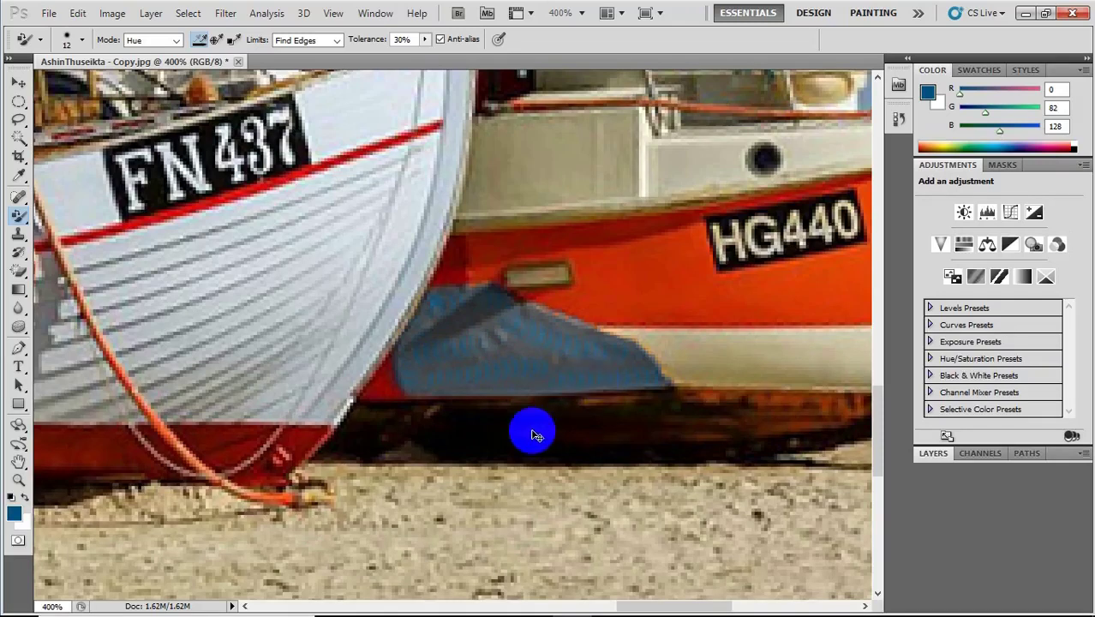
{"action": "key", "text": "ctrl+0"}
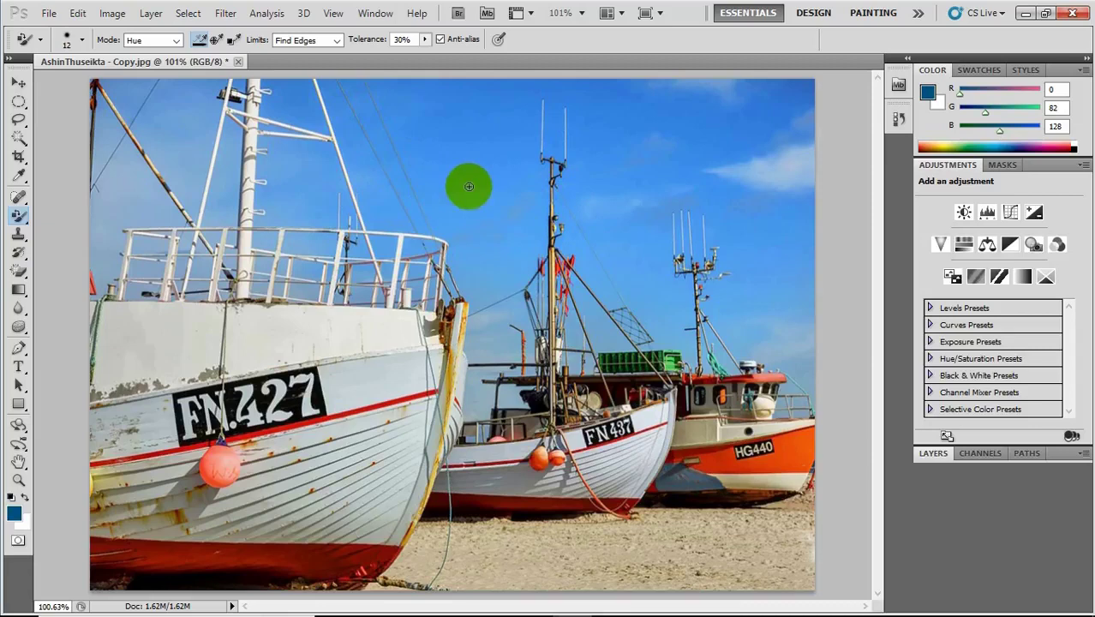
{"action": "left_click_drag", "start_coordinate": [434, 185], "coordinate": [469, 186]}
{"action": "left_click_drag", "start_coordinate": [691, 497], "coordinate": [696, 488]}
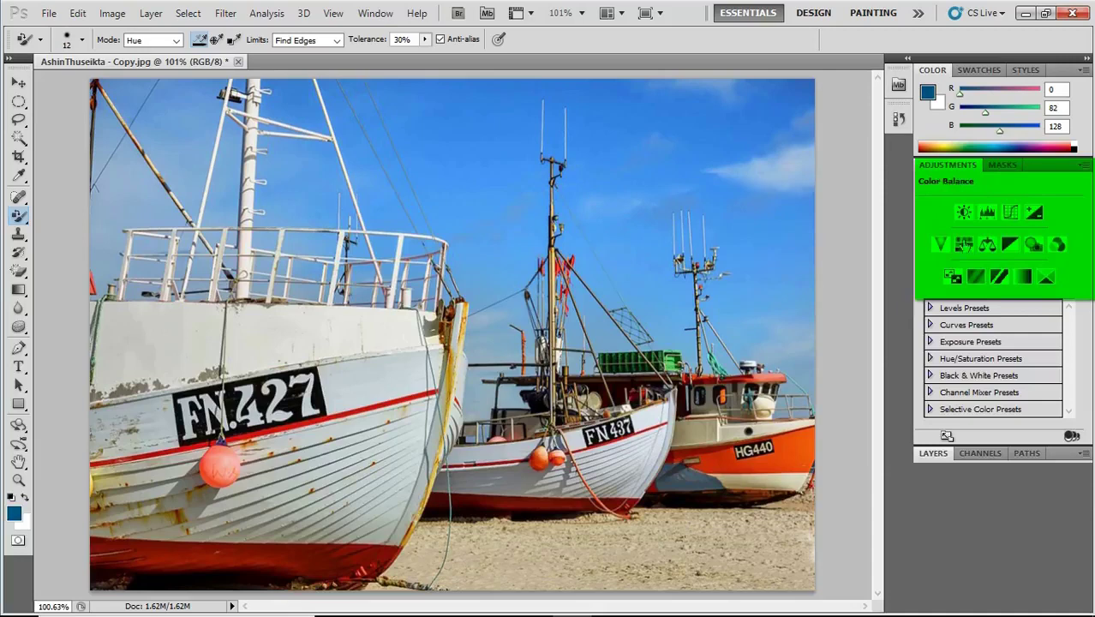
{"action": "left_click", "coordinate": [377, 15]}
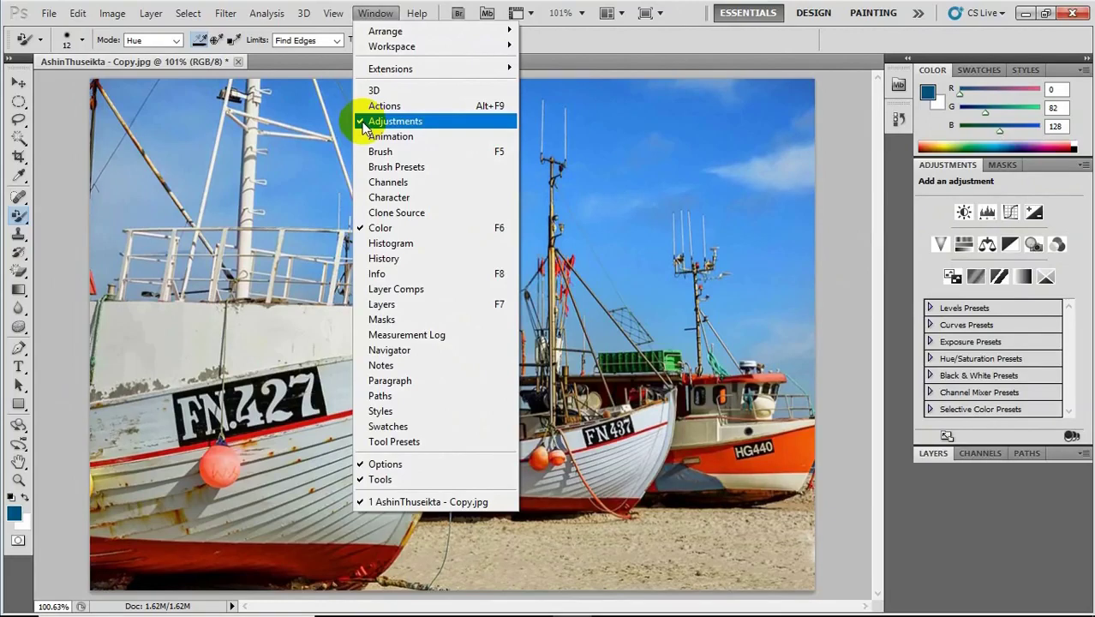
{"action": "left_click", "coordinate": [377, 121]}
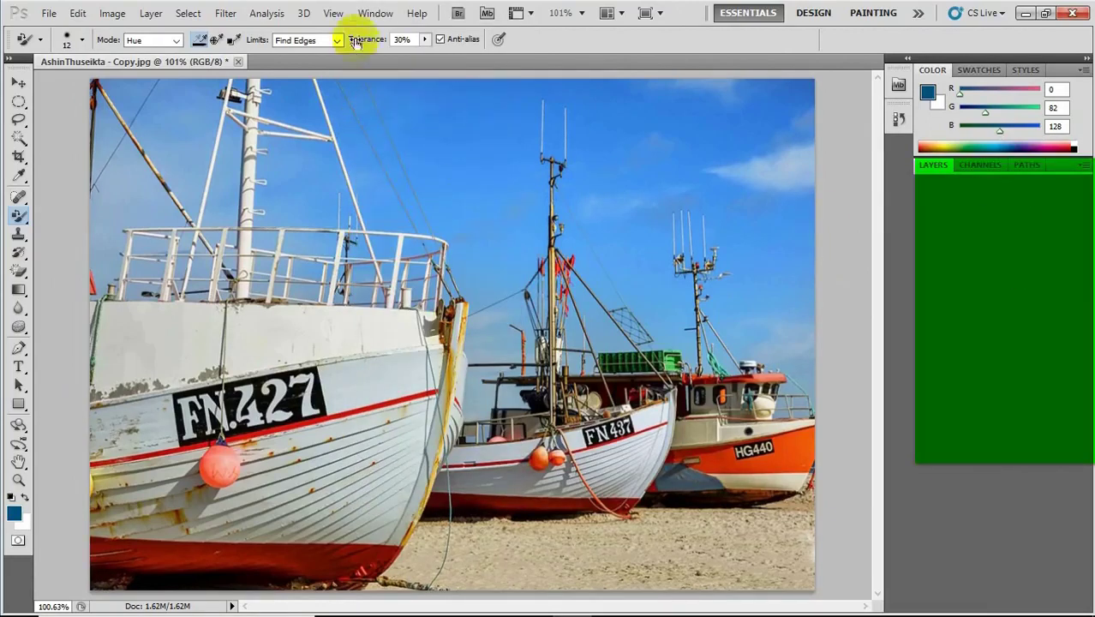
{"action": "left_click", "coordinate": [373, 14]}
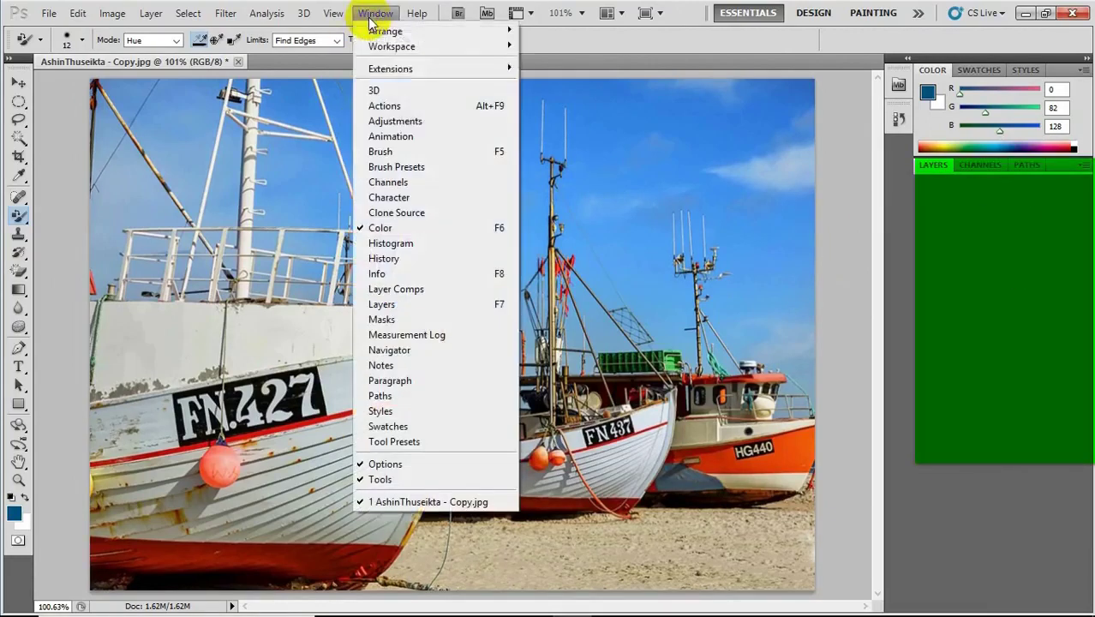
{"action": "left_click", "coordinate": [392, 121]}
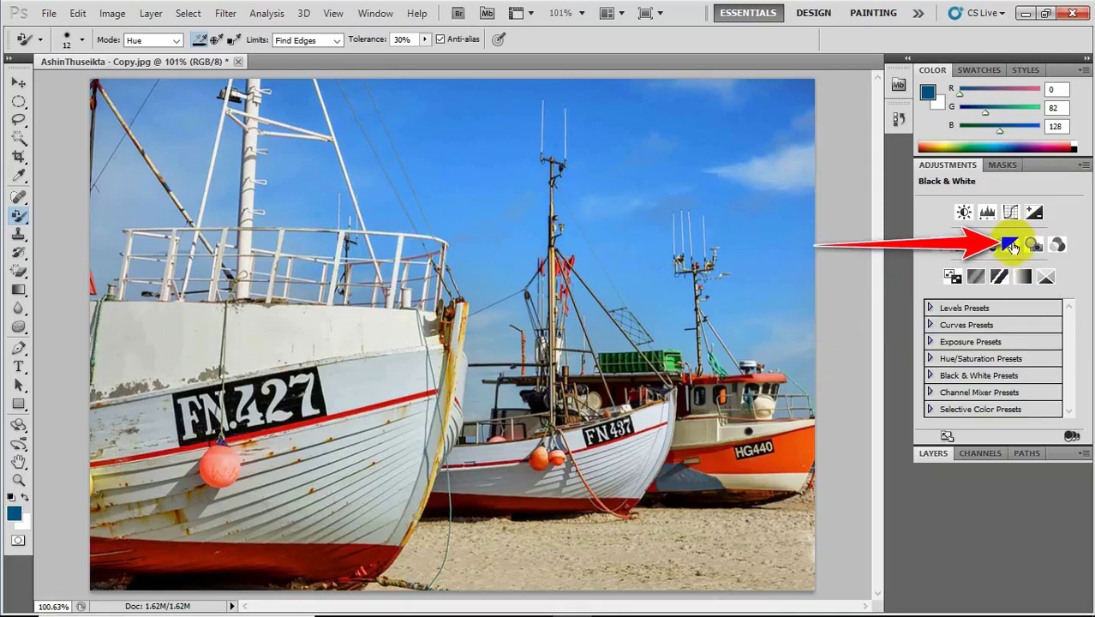
Step: Add a Black & White adjustment with Auto mix, sepia Tint and adjusted Reds, then minimise Photoshop
{"action": "left_click", "coordinate": [1009, 245]}
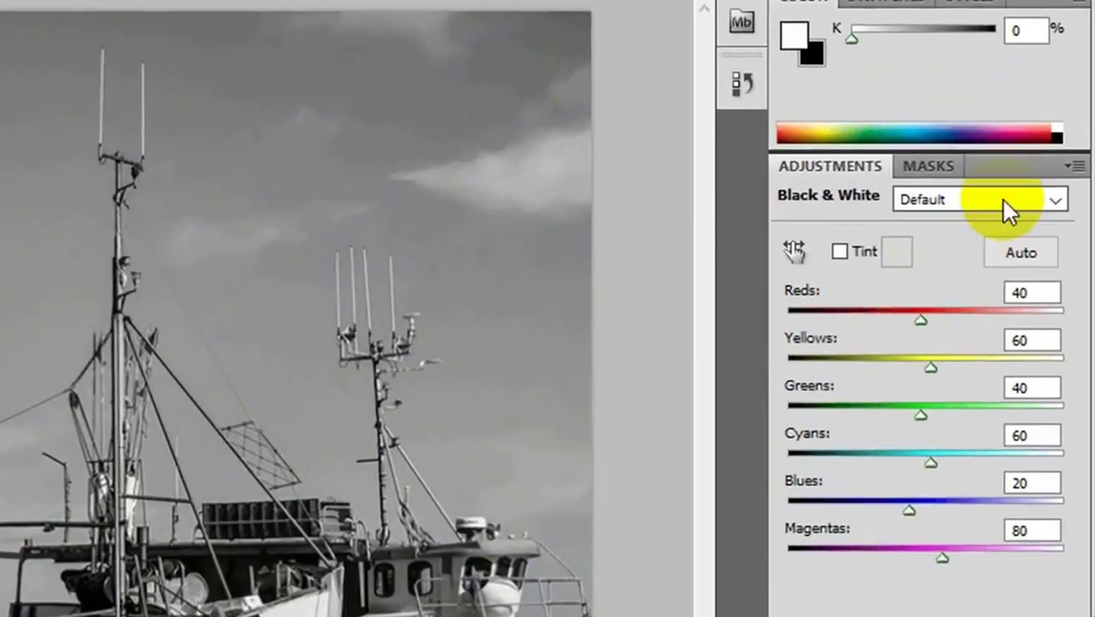
{"action": "left_click", "coordinate": [1020, 257]}
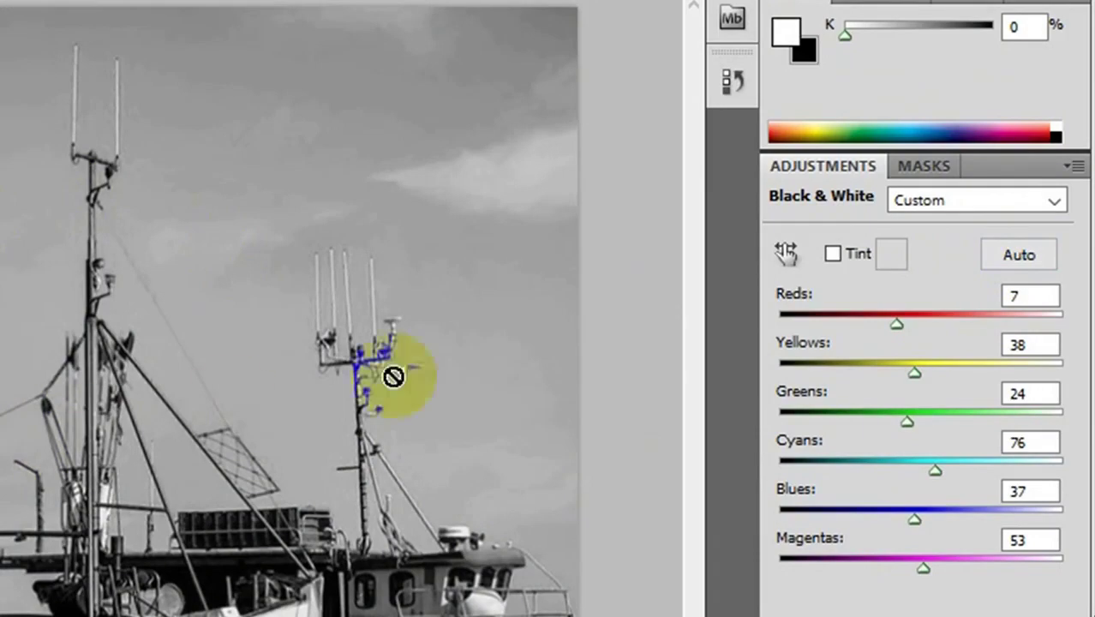
{"action": "left_click", "coordinate": [829, 255]}
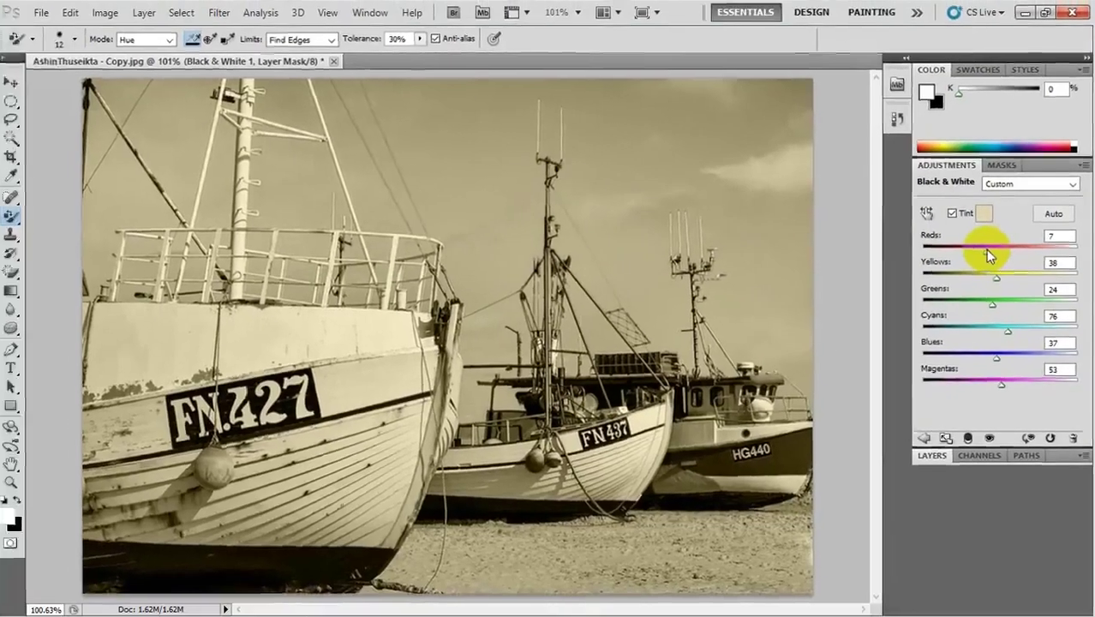
{"action": "mouse_move", "coordinate": [987, 247]}
{"action": "left_mouse_down"}
{"action": "mouse_move", "coordinate": [969, 248]}
{"action": "mouse_move", "coordinate": [1003, 247]}
{"action": "mouse_move", "coordinate": [983, 282]}
{"action": "mouse_move", "coordinate": [1003, 276]}
{"action": "mouse_move", "coordinate": [1004, 306]}
{"action": "mouse_move", "coordinate": [982, 303]}
{"action": "mouse_move", "coordinate": [992, 333]}
{"action": "left_mouse_up"}
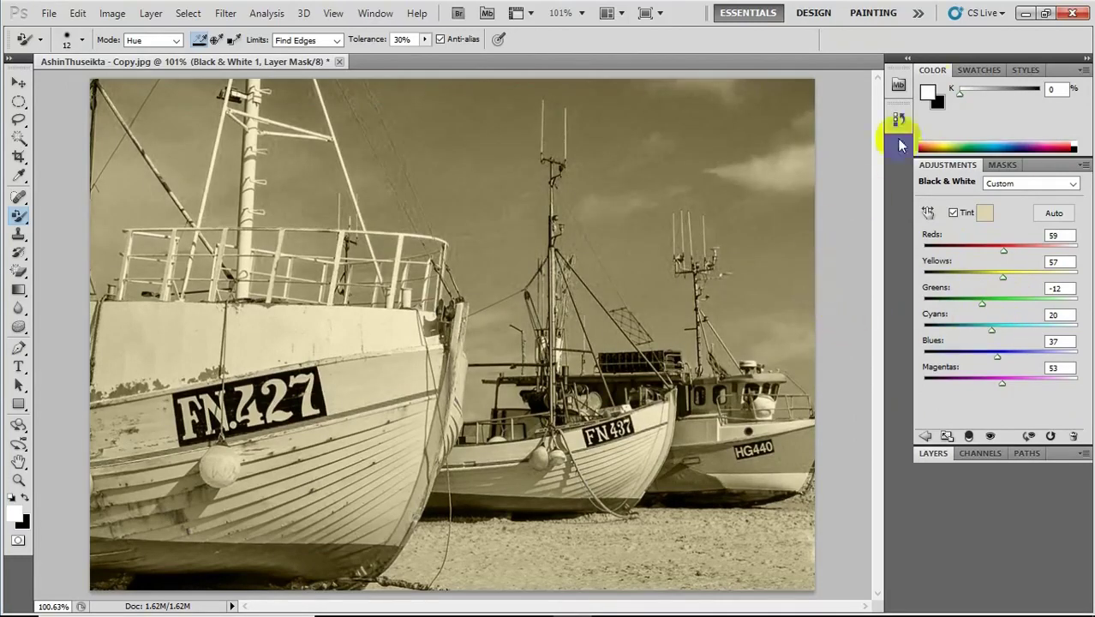
{"action": "left_click", "coordinate": [1025, 13]}
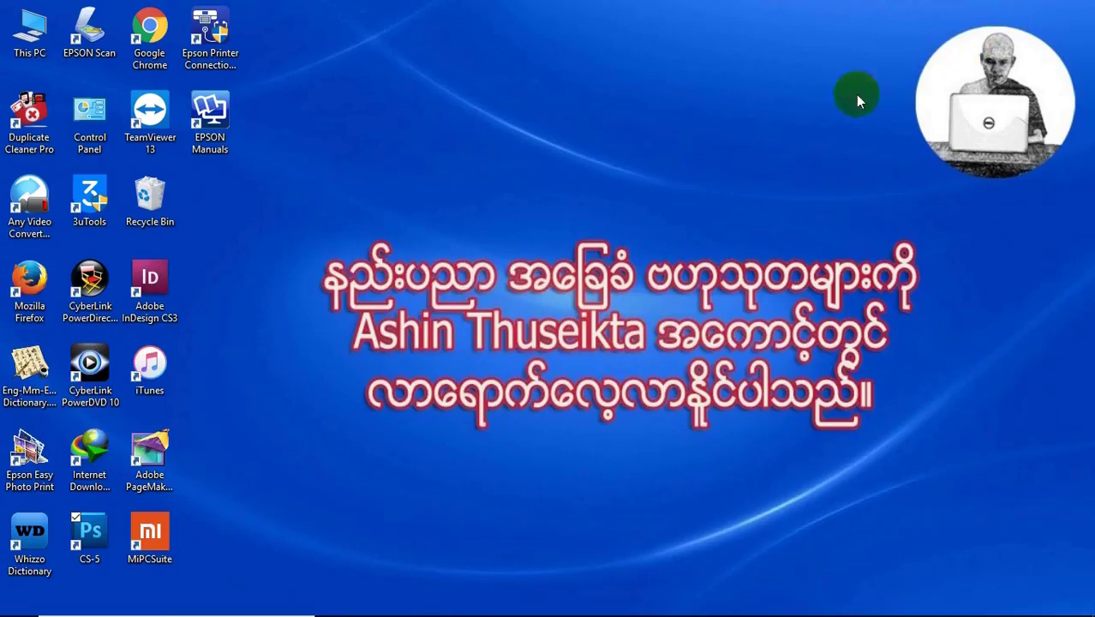